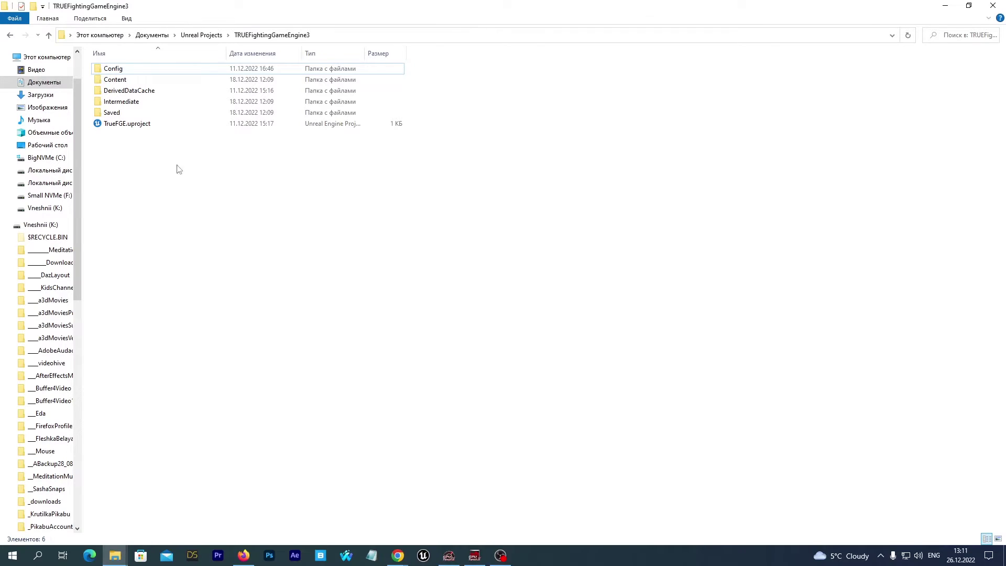
Step: Launch TrueFGE.uproject from File Explorer so it opens in Unreal Editor 5.1
double_click(137, 125)
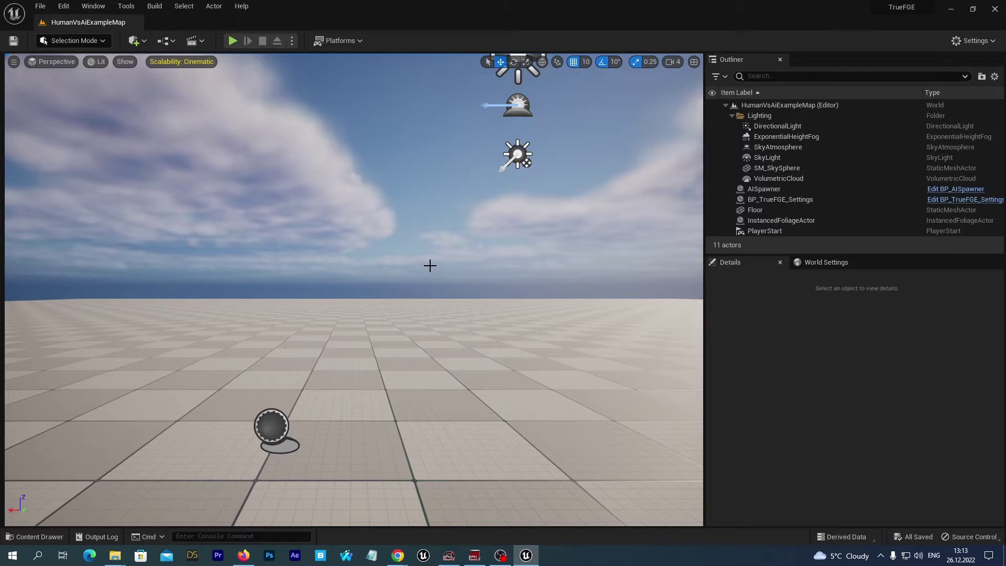
Step: Enable the Quixel Bridge plugin from the Plugins list and restart the editor
left_click(63, 6)
left_click(93, 166)
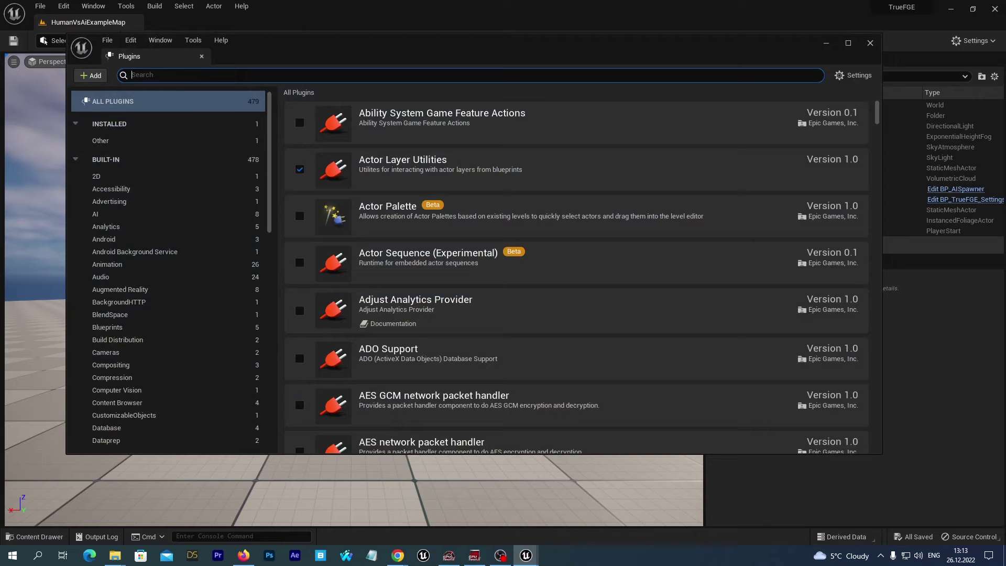
type("quixe")
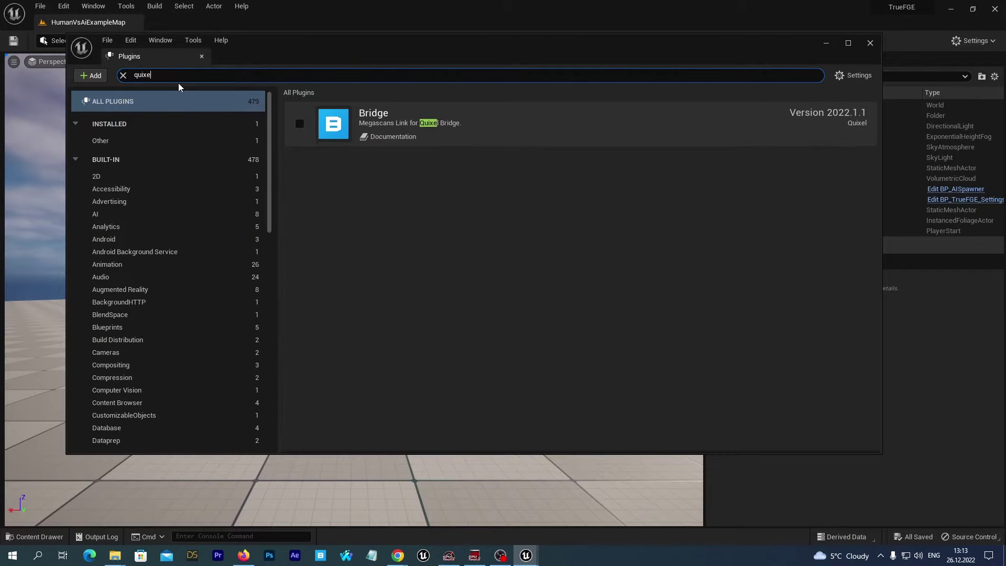
left_click(300, 123)
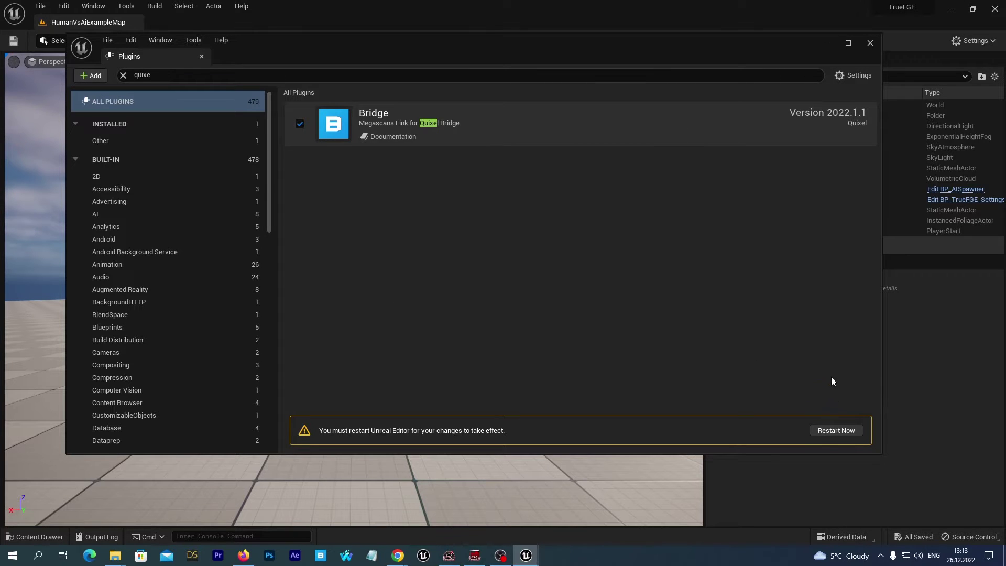
left_click(828, 431)
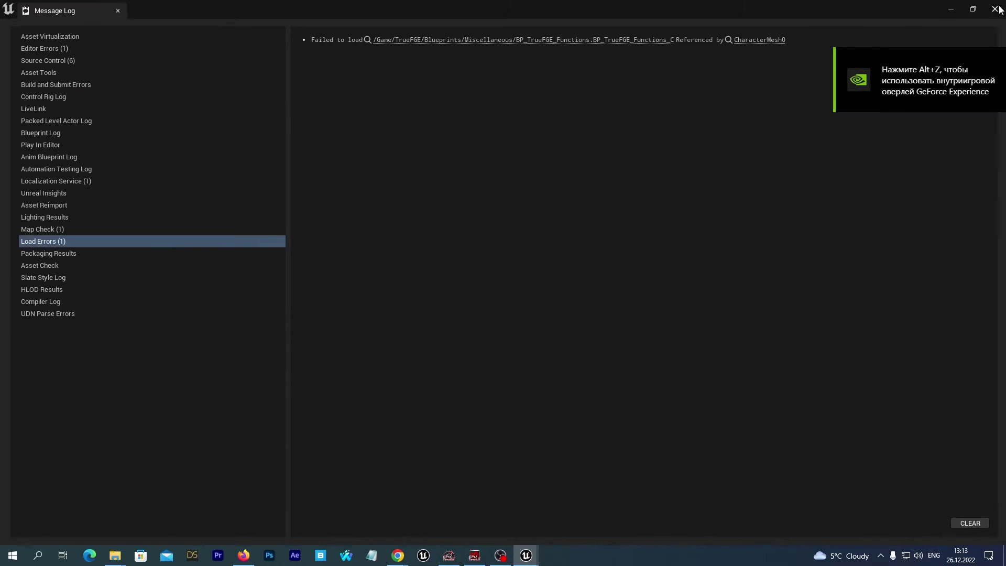
left_click(999, 8)
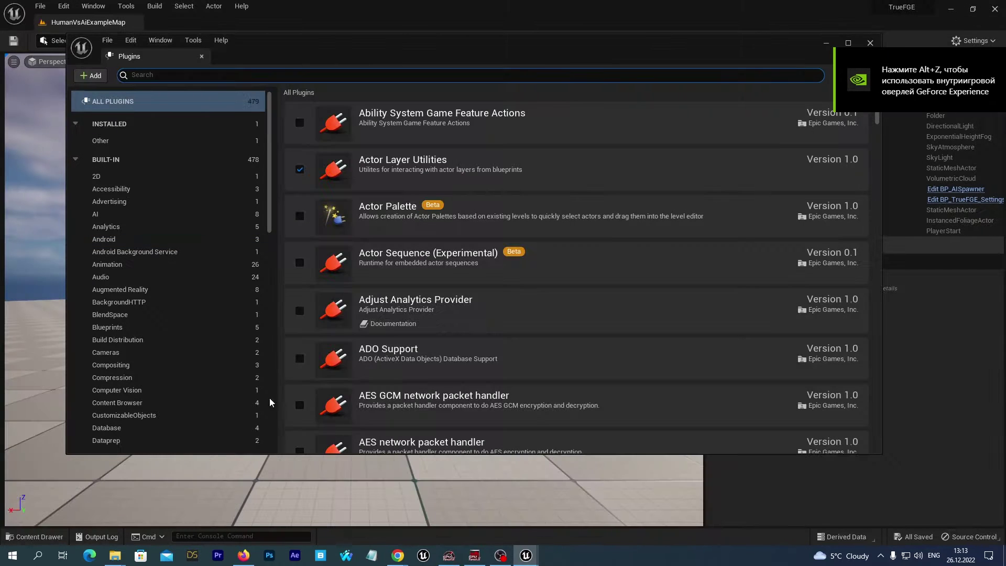
Step: Close the Plugins window and bring up Add Quixel Content from the Content Drawer
left_click(870, 43)
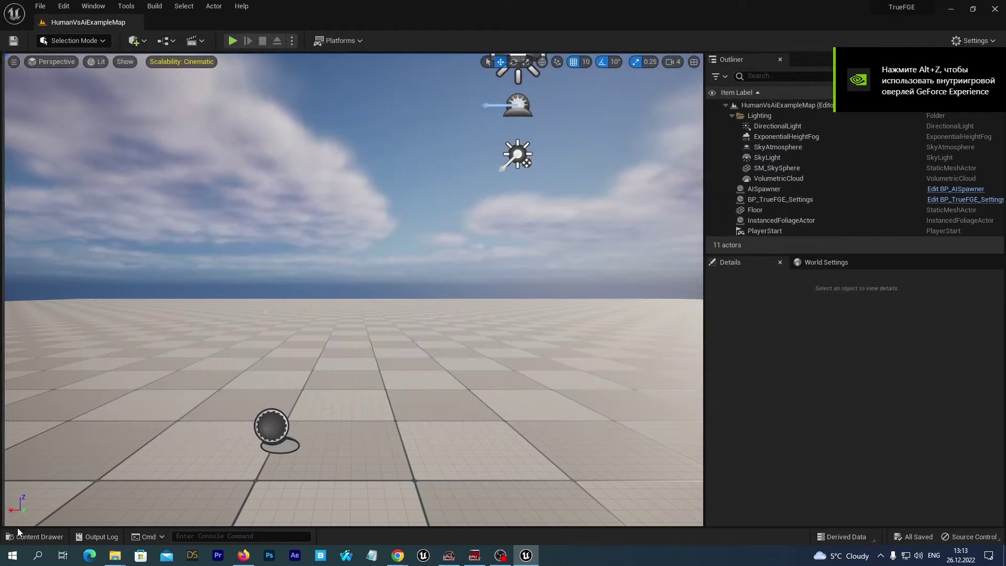
left_click(31, 536)
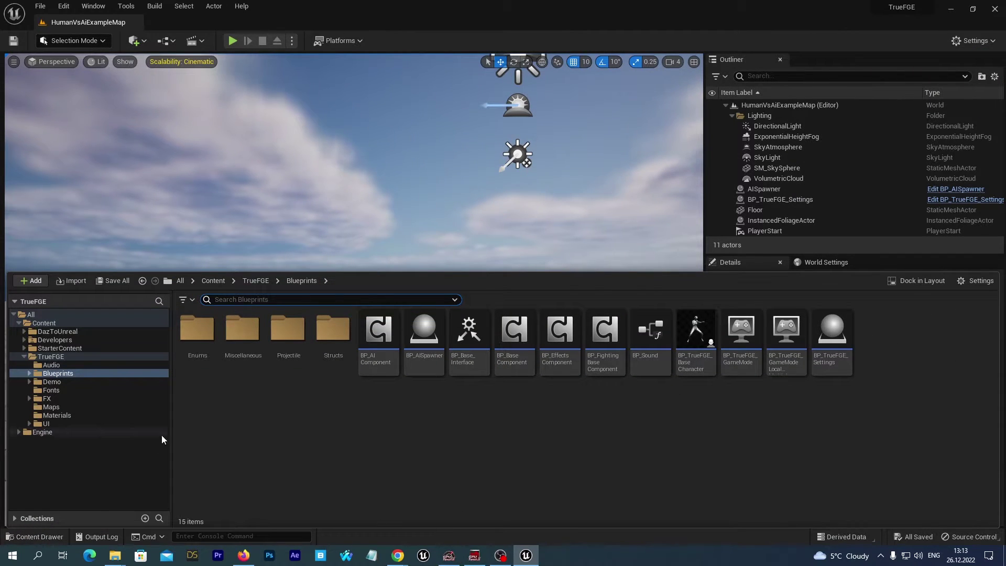
right_click(238, 423)
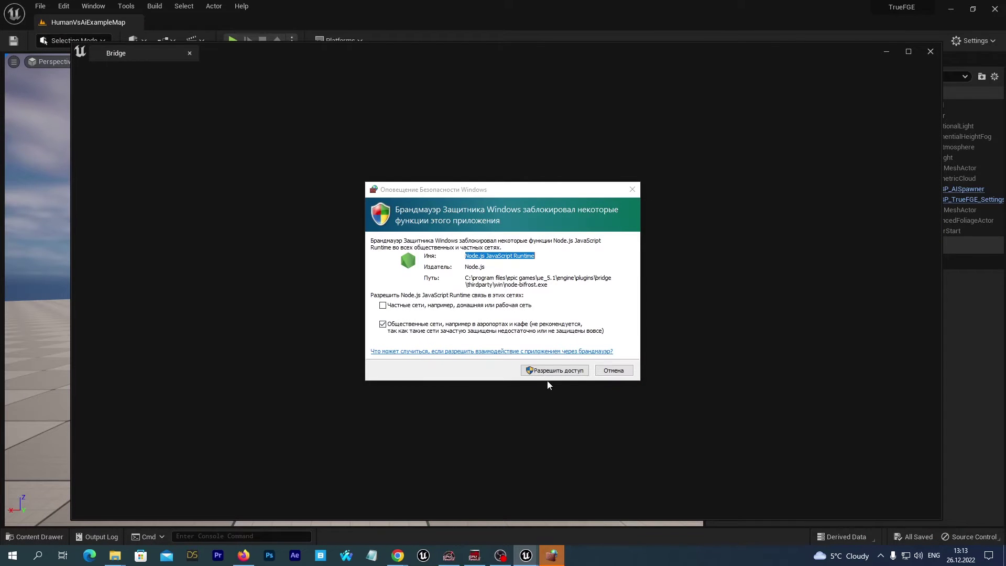
Step: Allow Bridge through the firewall and view the Irene preset under Local MetaHumans
left_click(549, 370)
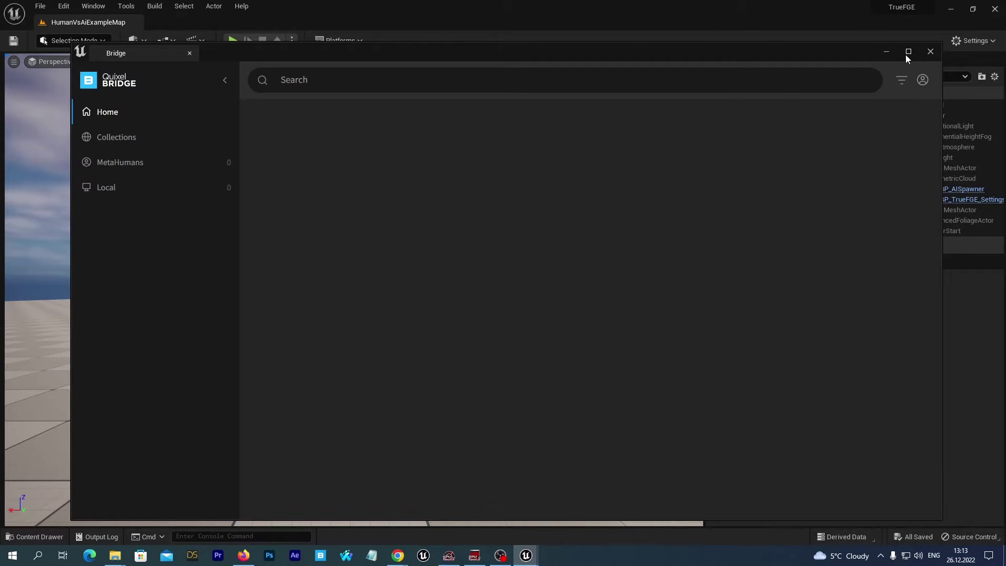
left_click(908, 53)
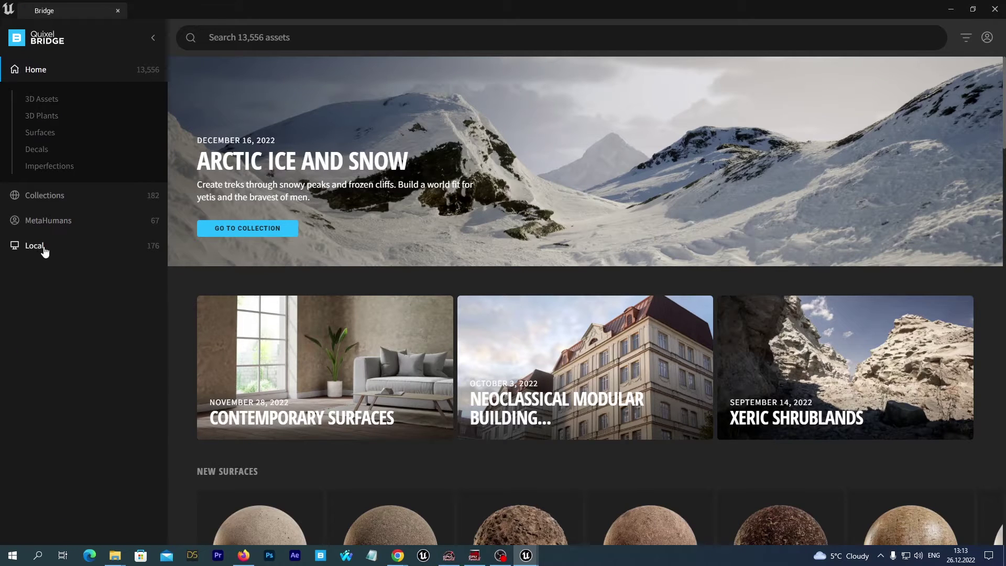
left_click(35, 246)
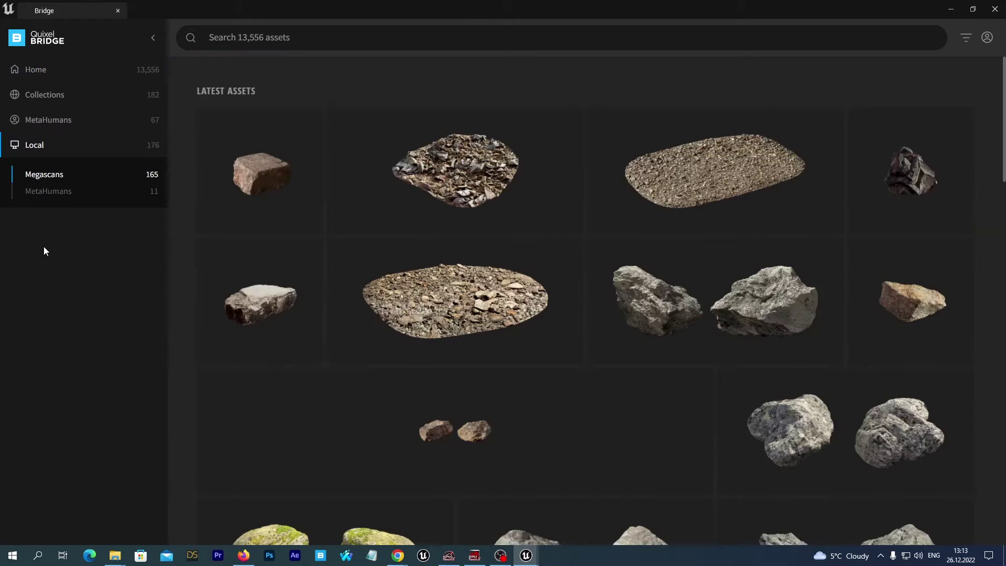
left_click(45, 195)
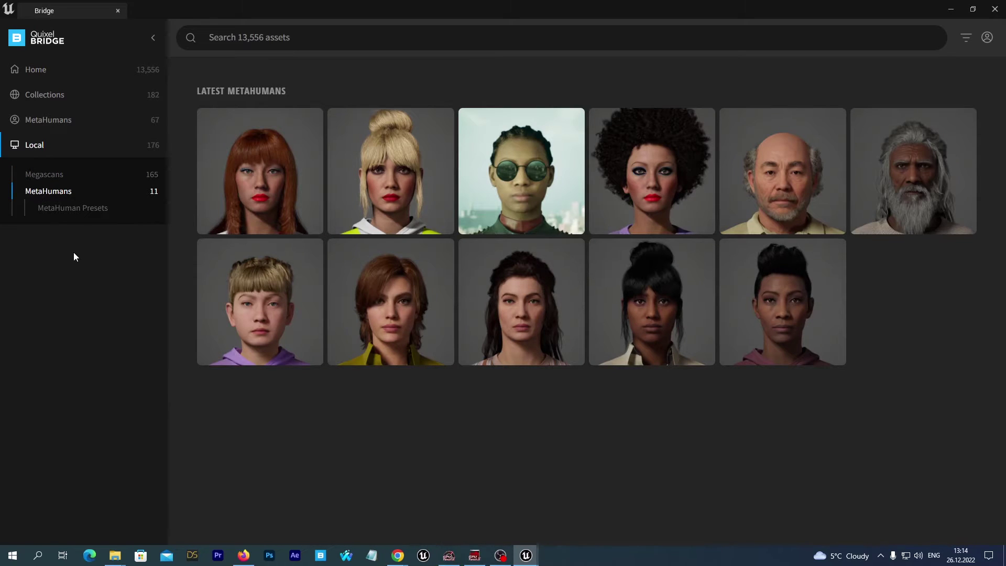
left_click(517, 322)
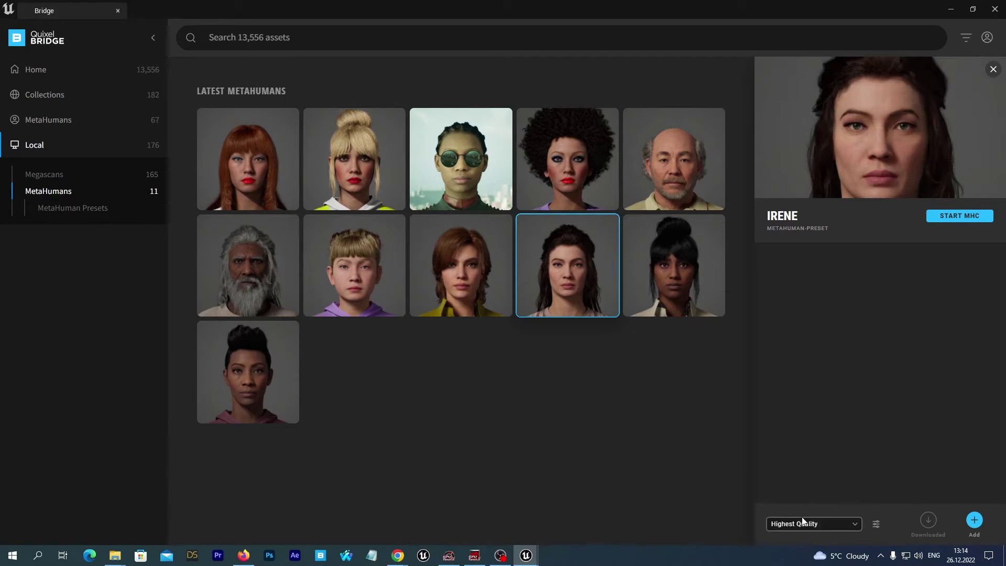
Step: Add Irene to the project, close Bridge, and enable both missing plugin sets, including Groom
left_click(975, 521)
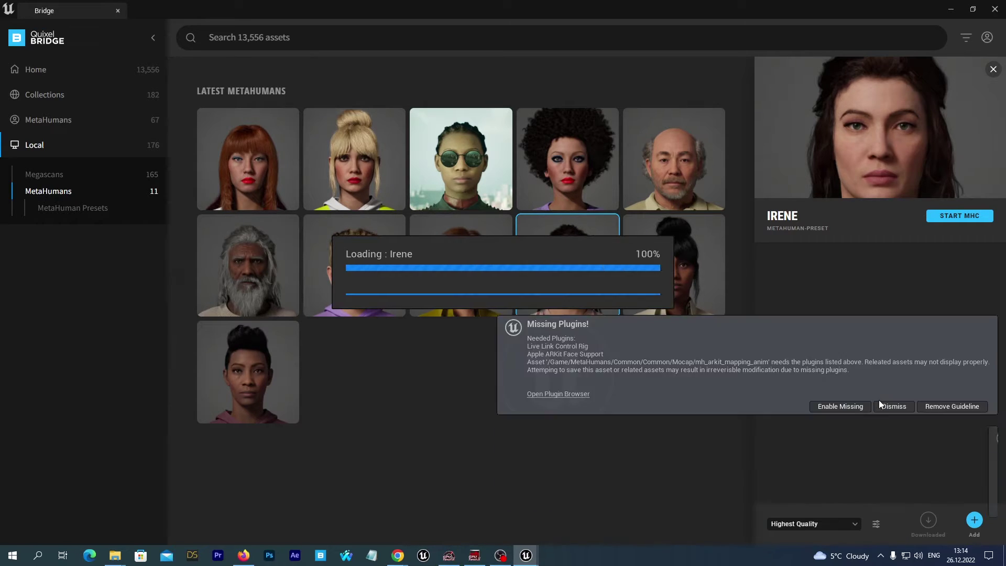
left_click(880, 402)
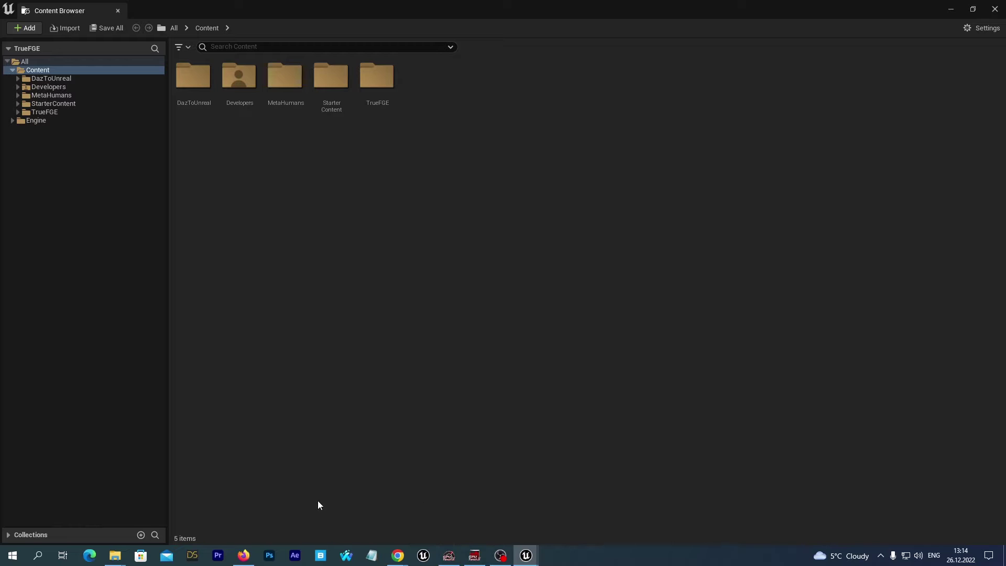
left_click(526, 555)
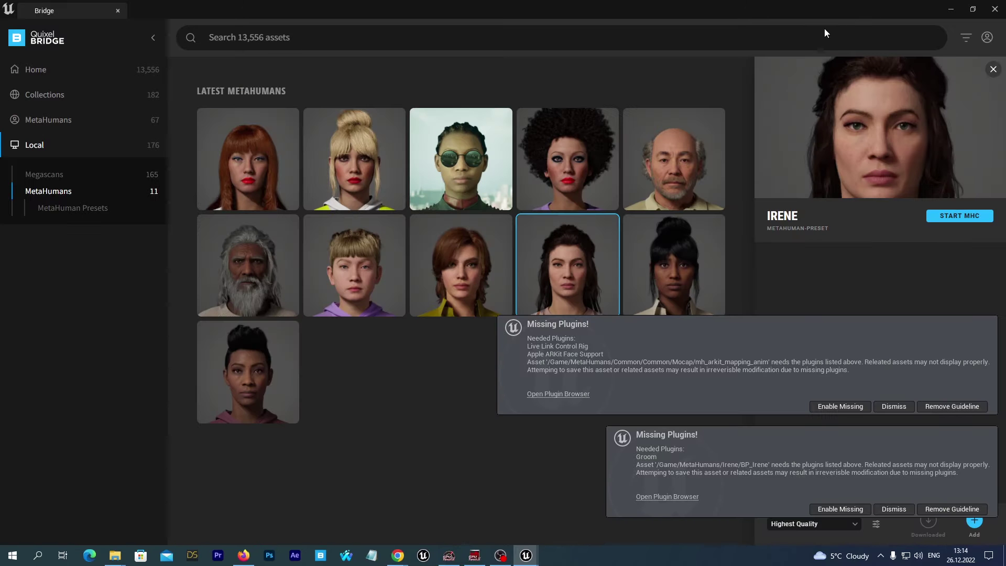
left_click(996, 10)
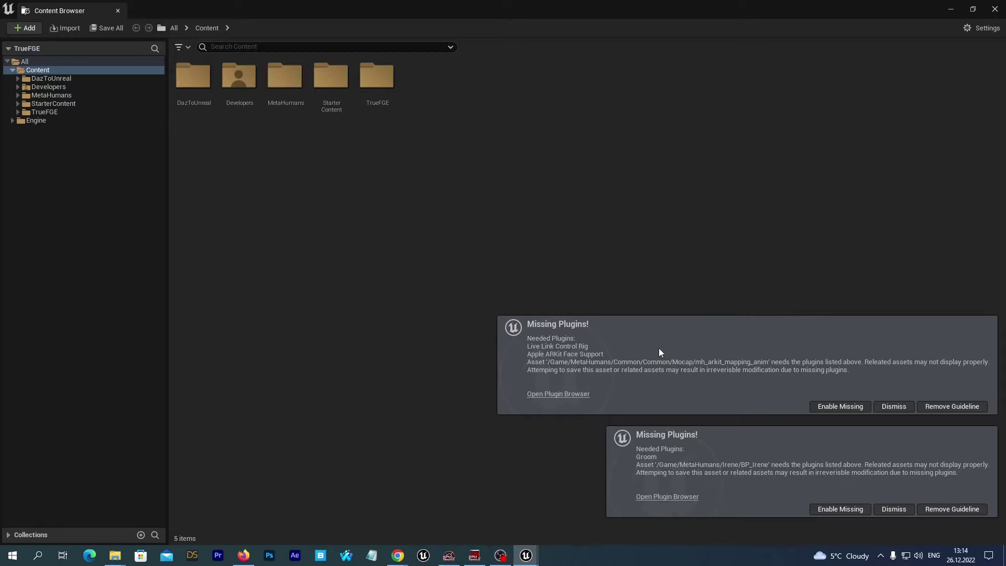
left_click(826, 409)
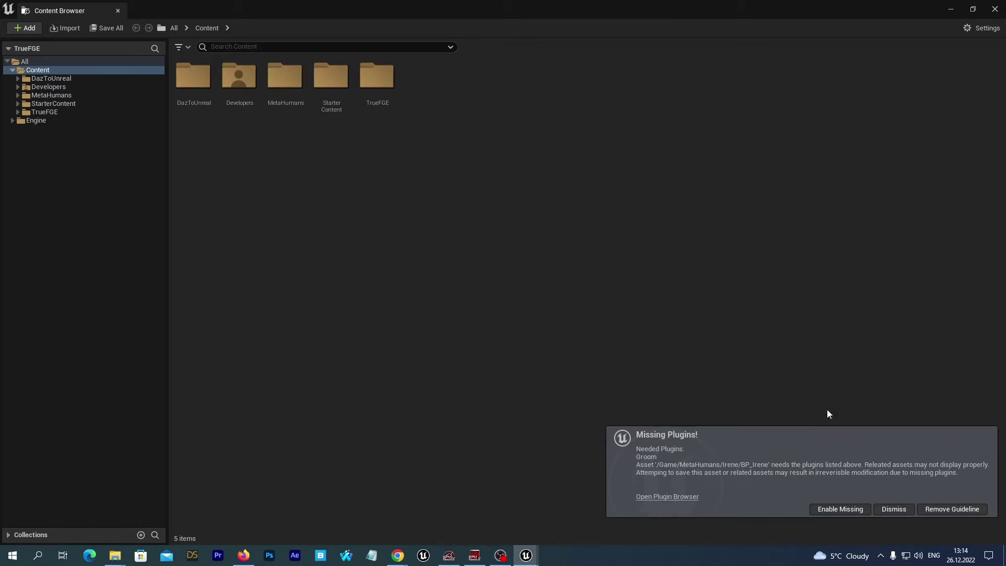
left_click(841, 509)
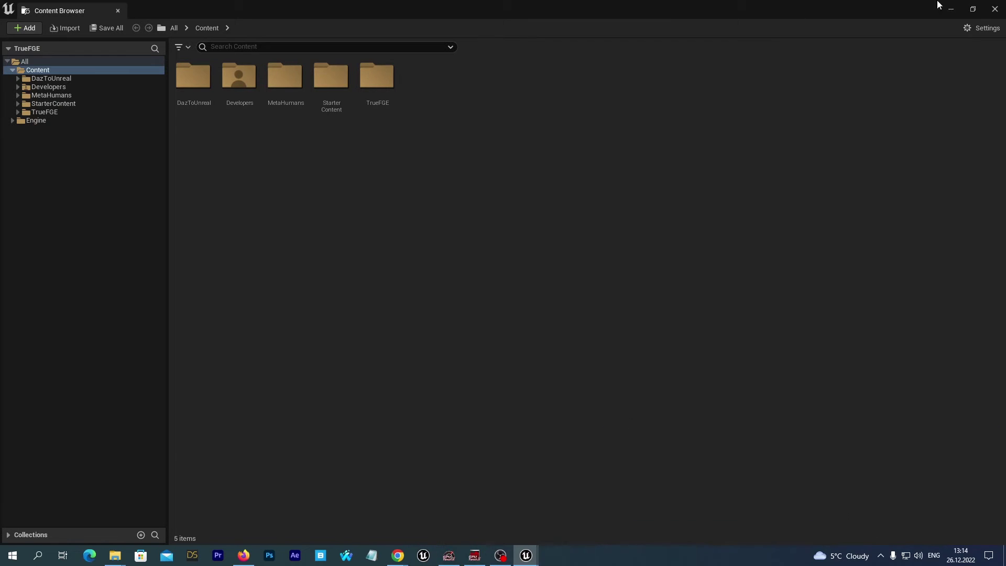
Step: Open the imported MetaHumans/Irene folder, then restart the editor to load the new plugins
left_click(66, 95)
double_click(250, 85)
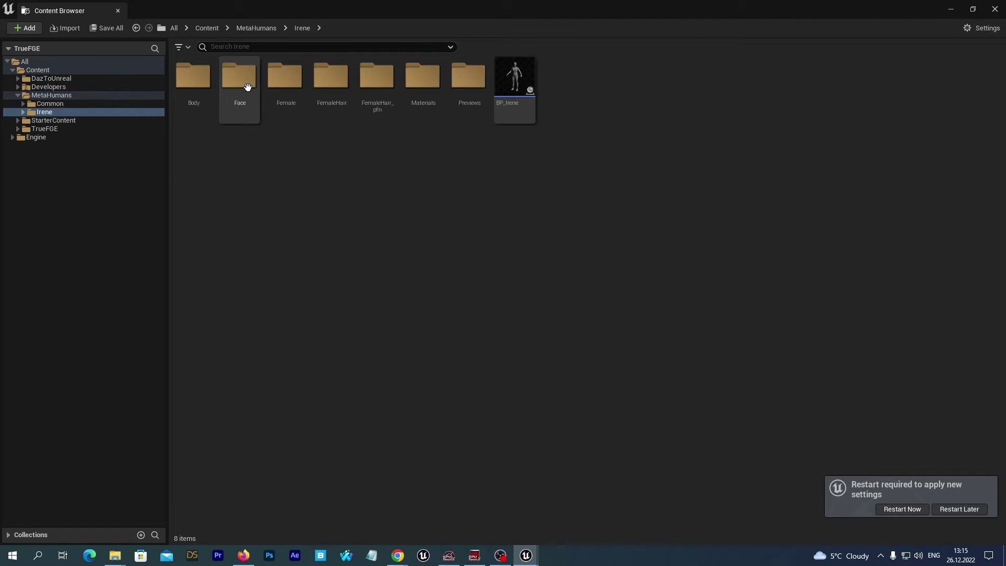
left_click(901, 509)
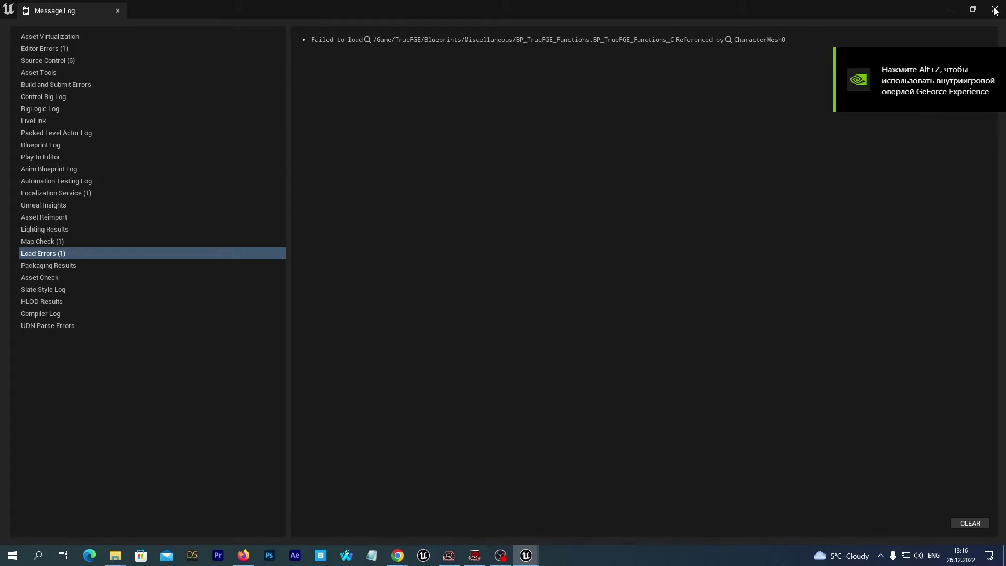
left_click(995, 10)
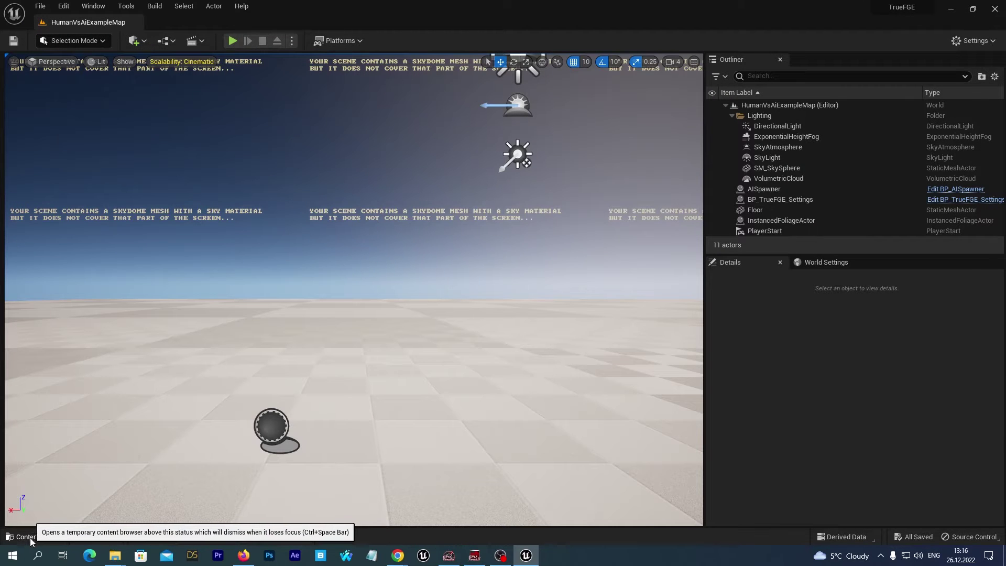
Step: Browse MetaHumans > Irene > FemaleHair_pfn > Hair to reach the Hair_L_MessyClumps groom
left_click(30, 537)
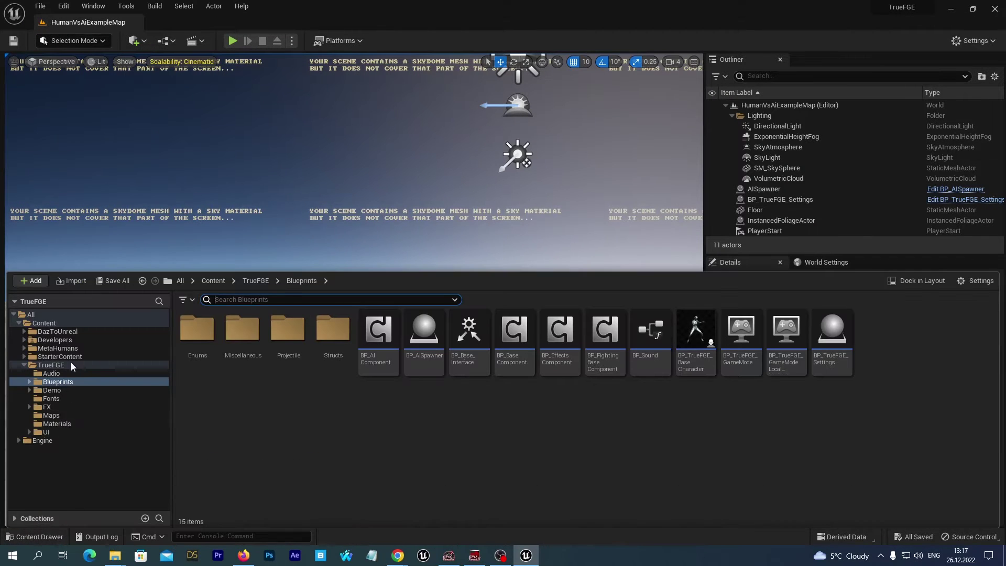
left_click(59, 348)
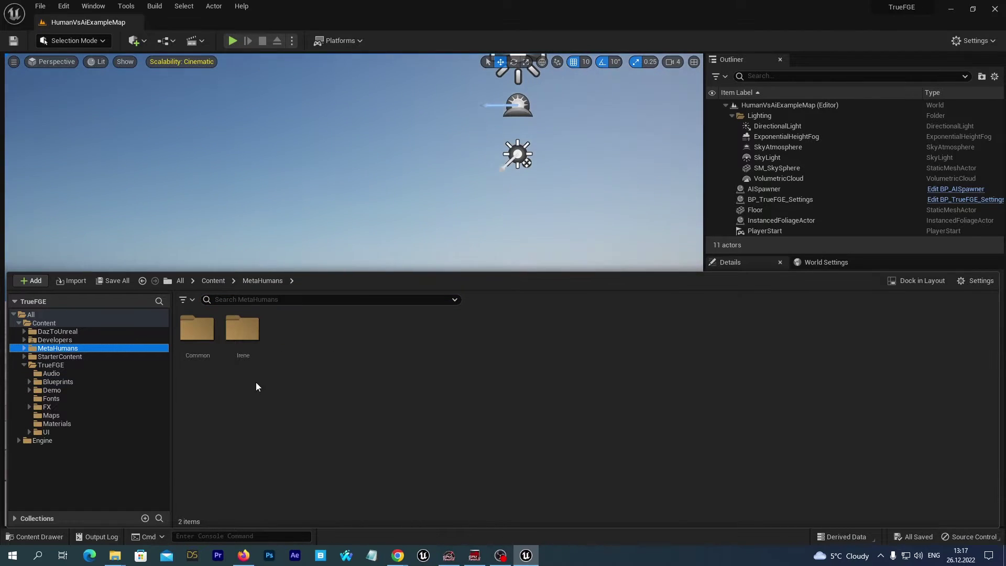
double_click(242, 328)
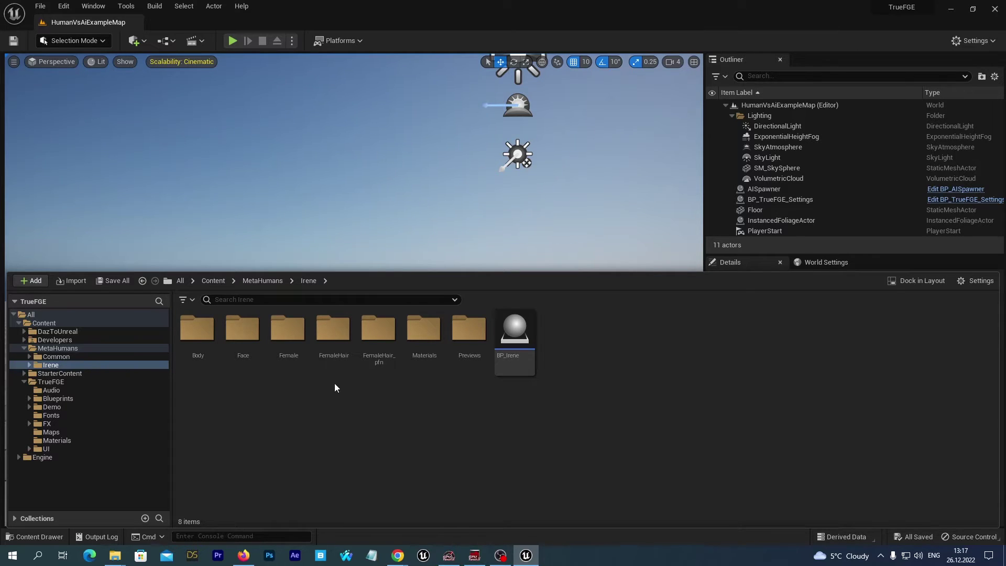
double_click(336, 332)
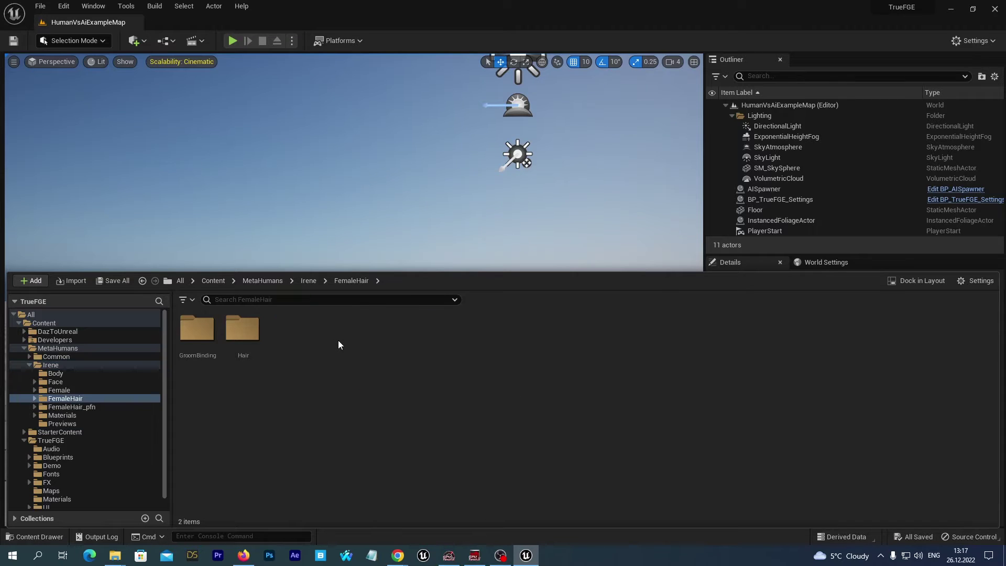
double_click(242, 328)
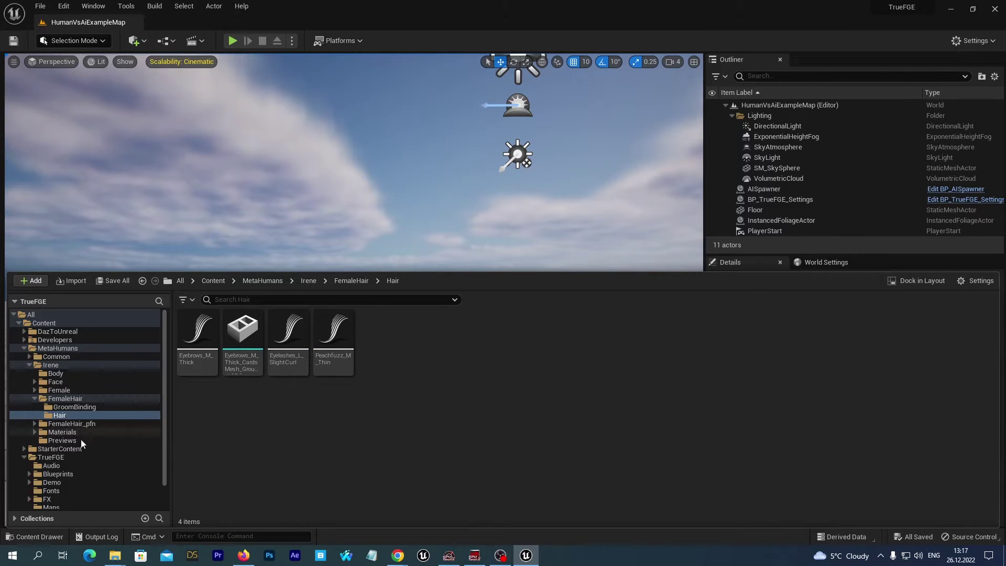
left_click(72, 424)
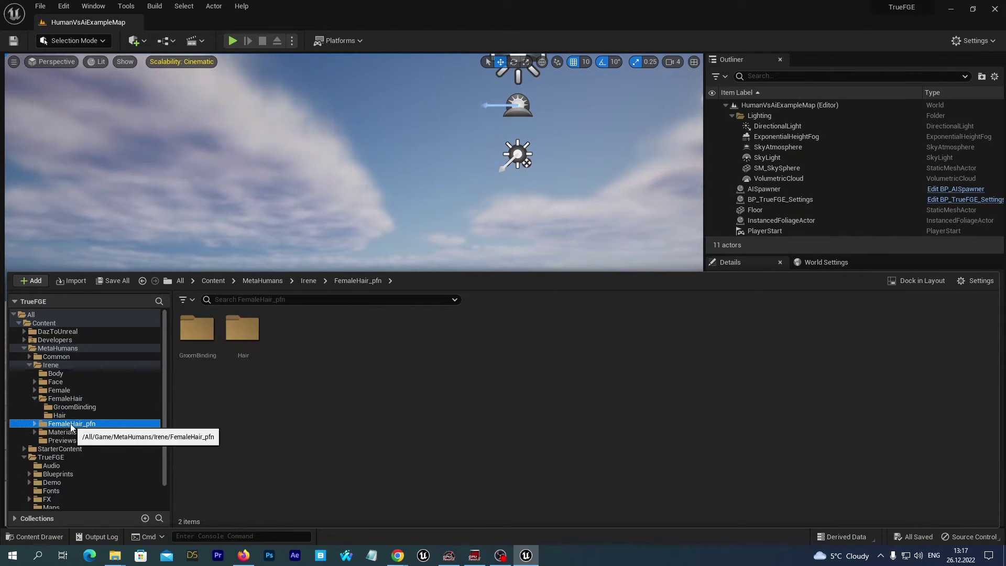
double_click(240, 336)
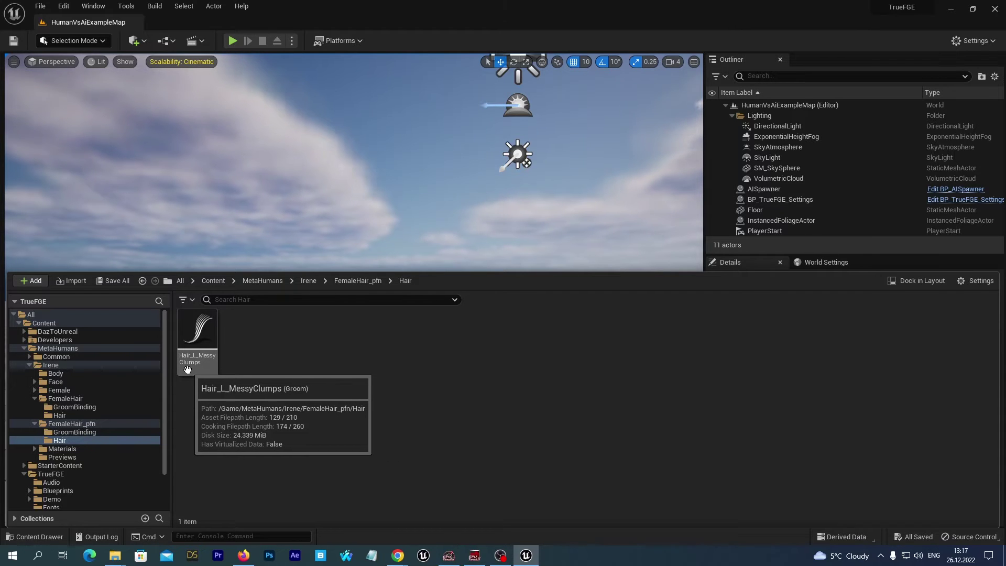
left_click(197, 340)
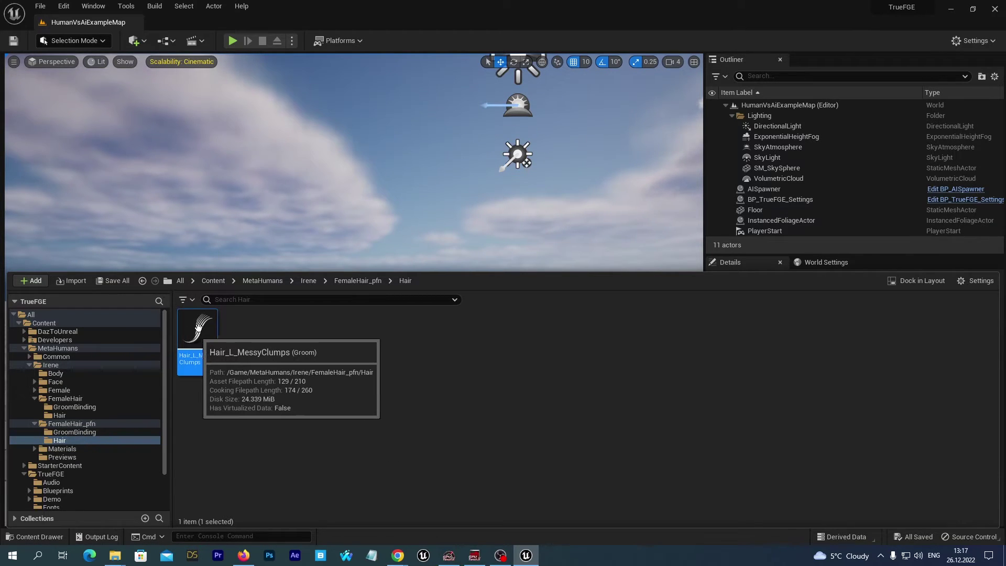
double_click(199, 343)
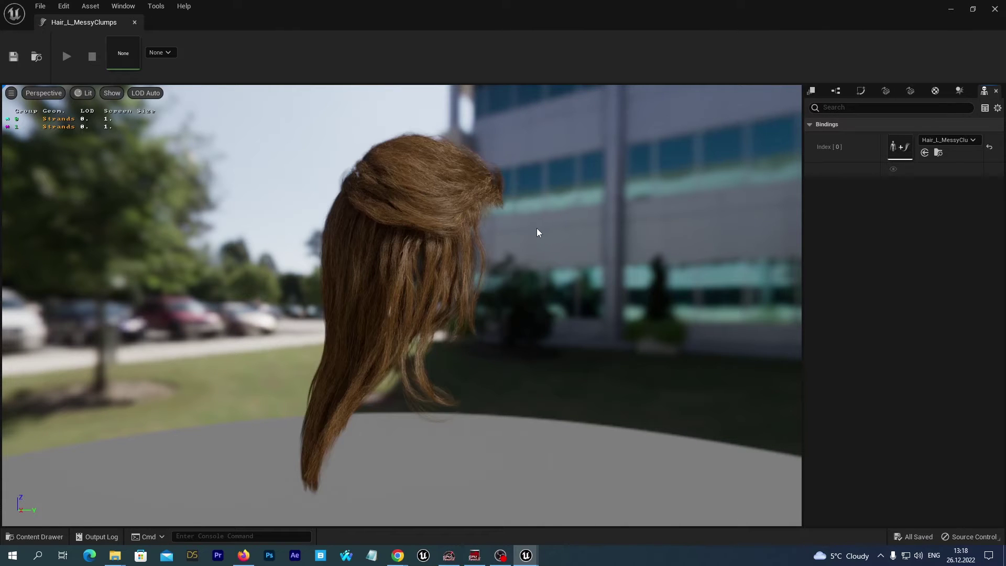
left_click_drag(538, 232, 503, 241)
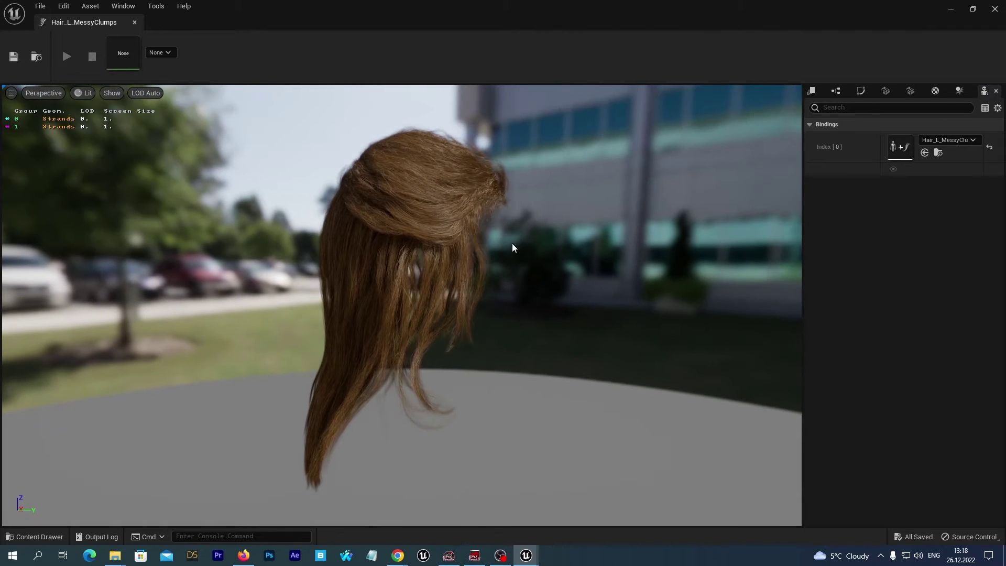
left_click(995, 9)
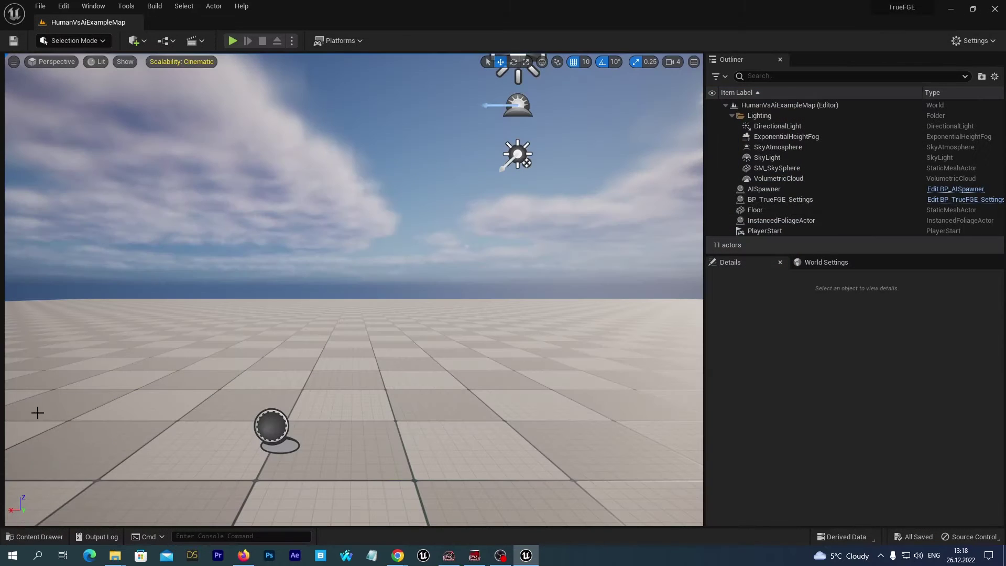
left_click(36, 538)
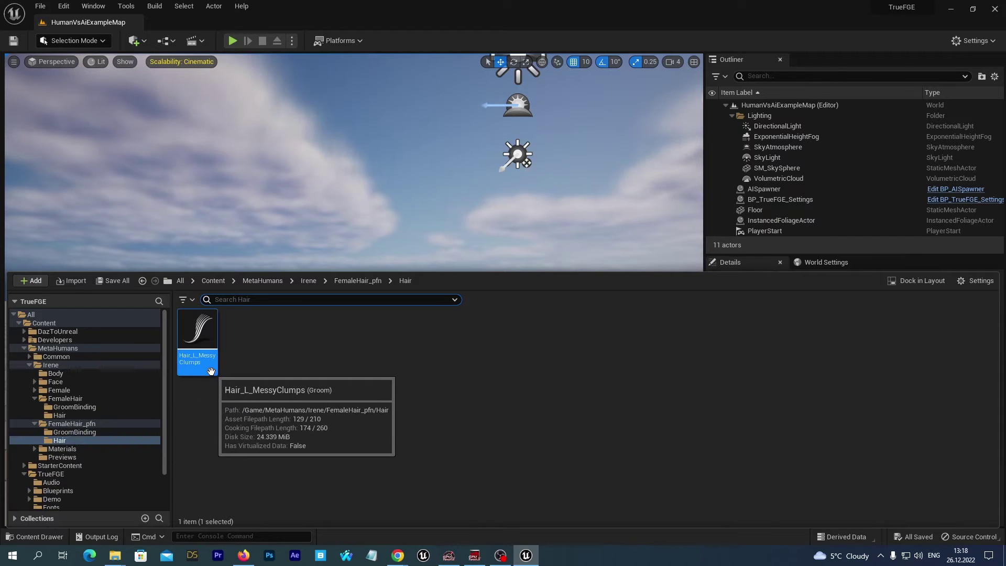
Step: Expand TrueFGE > Demo > Characters in the Content Drawer tree and open AliceDaz
scroll(115, 441, "down", 2)
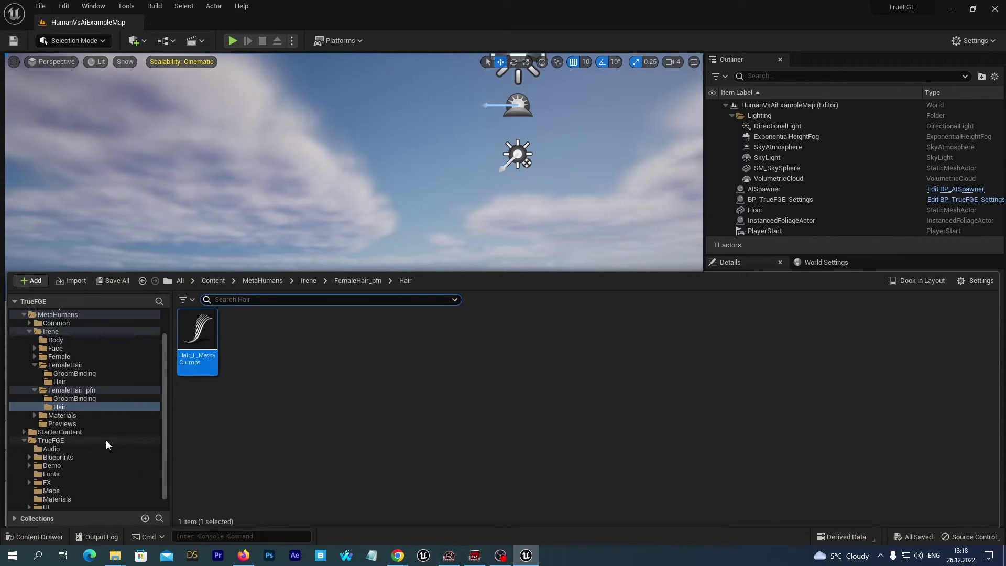
scroll(76, 401, "up", 2)
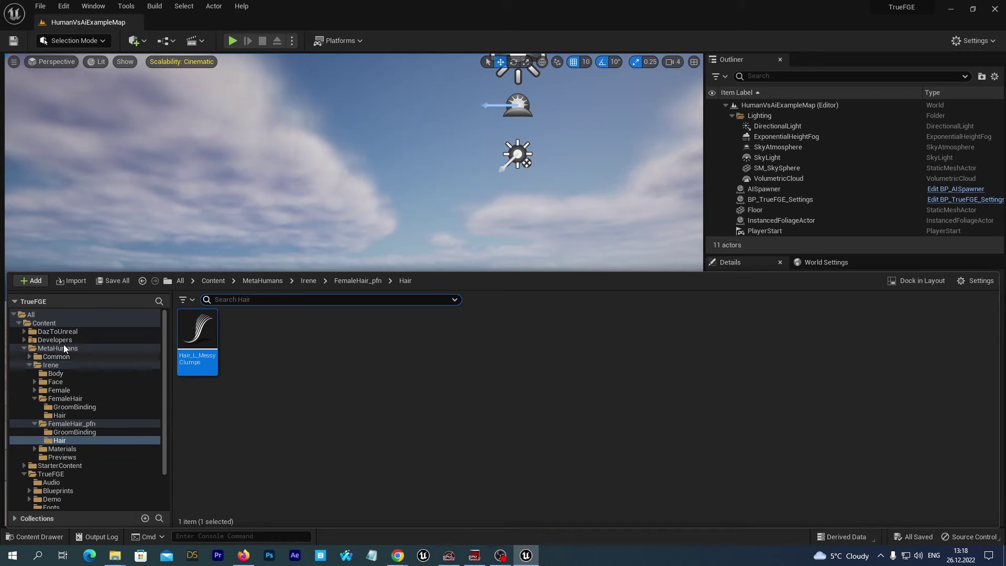
left_click(47, 475)
scroll(113, 441, "down", 2)
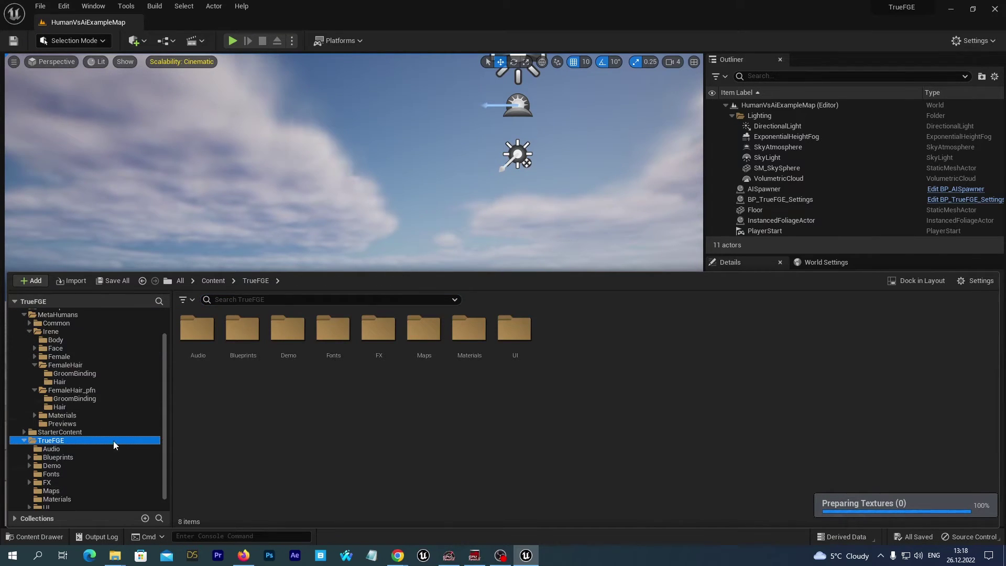
left_click(47, 466)
left_click(29, 466)
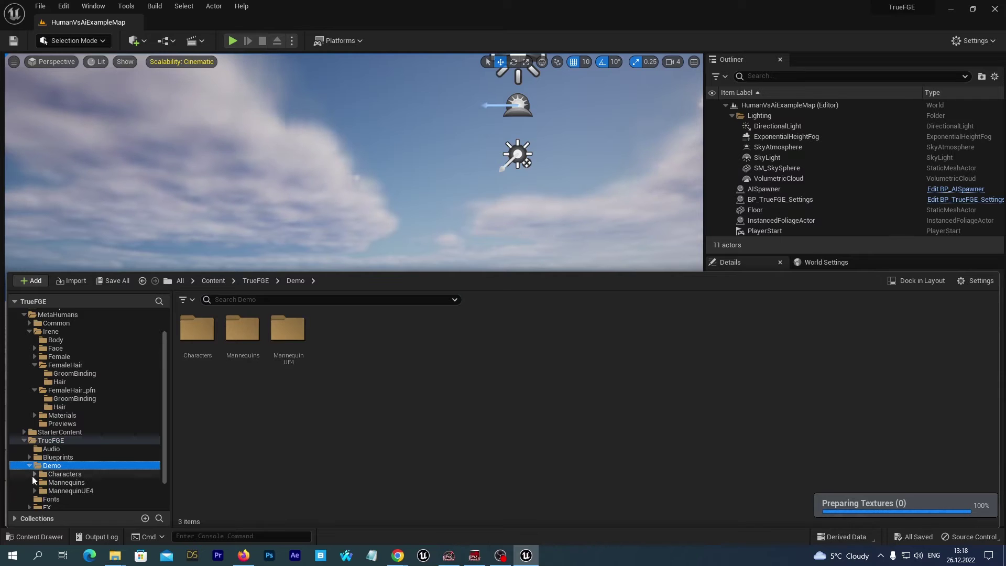
left_click(35, 474)
scroll(121, 432, "down", 2)
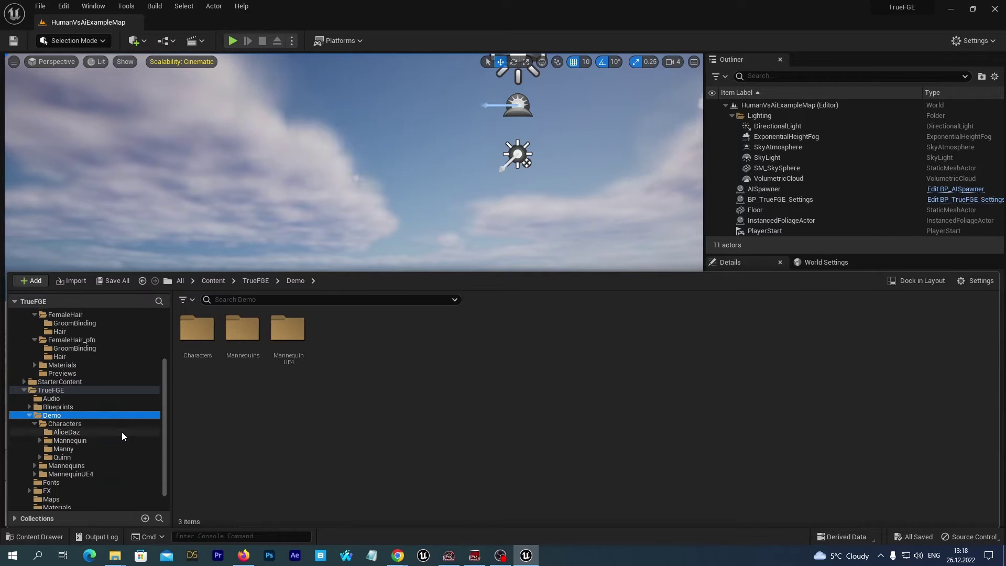
left_click(61, 433)
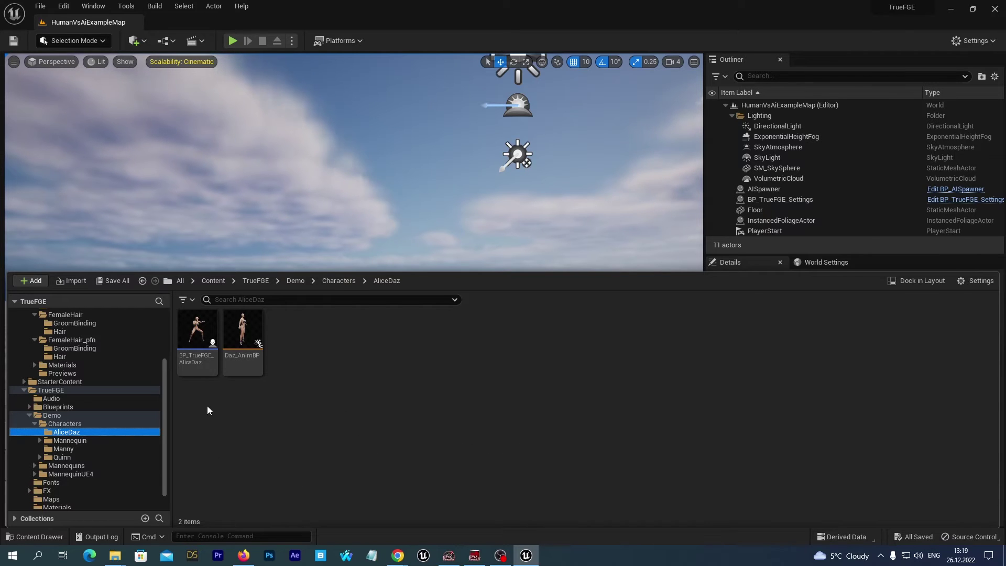
Step: Open BP_TrueFGE_AliceDaz in its Viewport and select the SkeletalMesh component
double_click(200, 336)
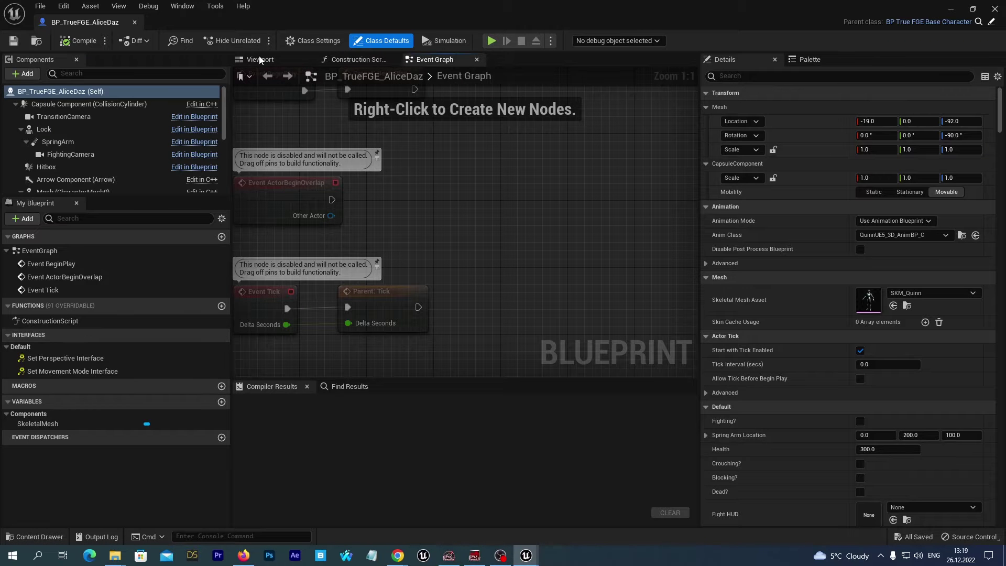
left_click(259, 59)
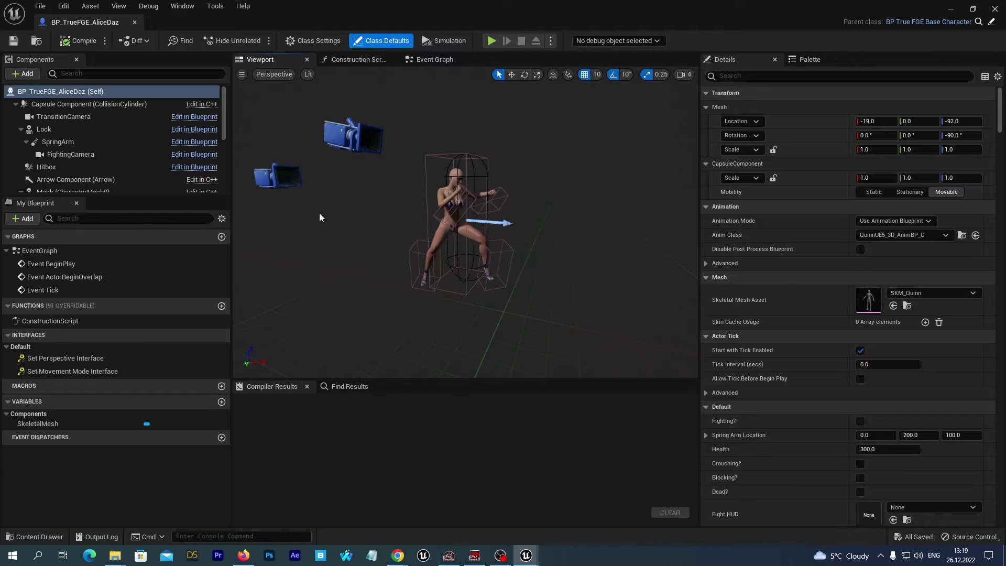
scroll(343, 246, "up", 3)
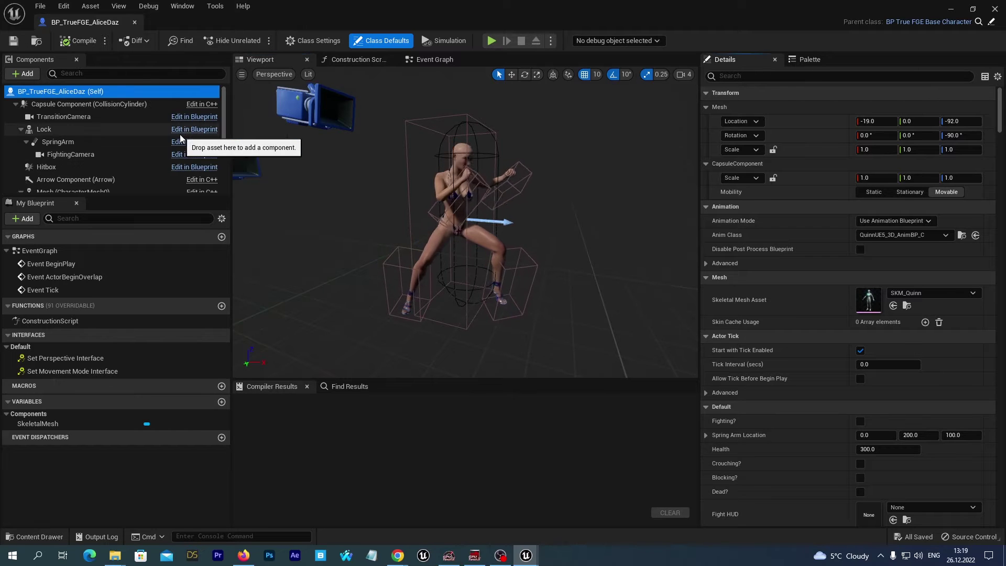
scroll(180, 134, "down", 3)
scroll(168, 144, "down", 1)
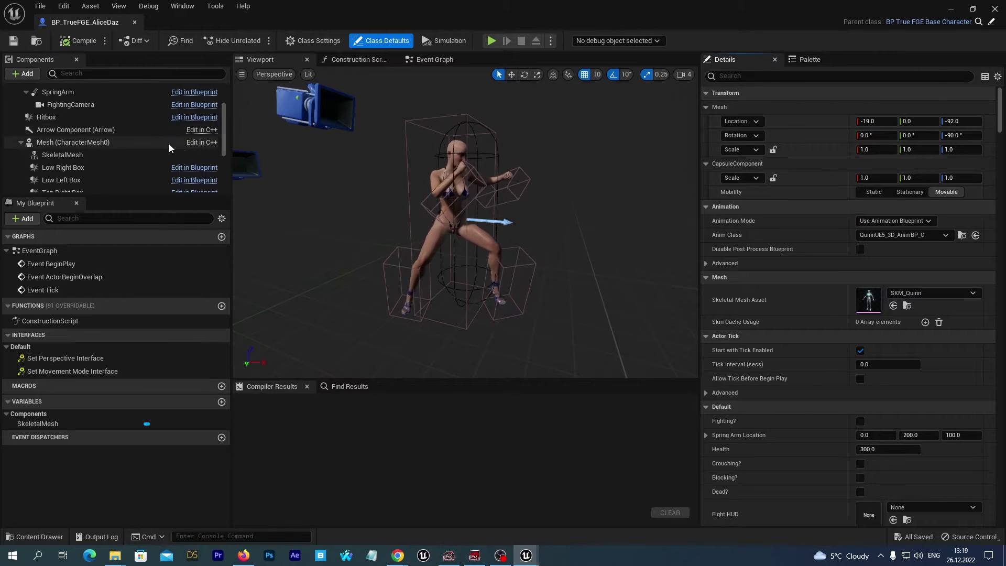
left_click(58, 155)
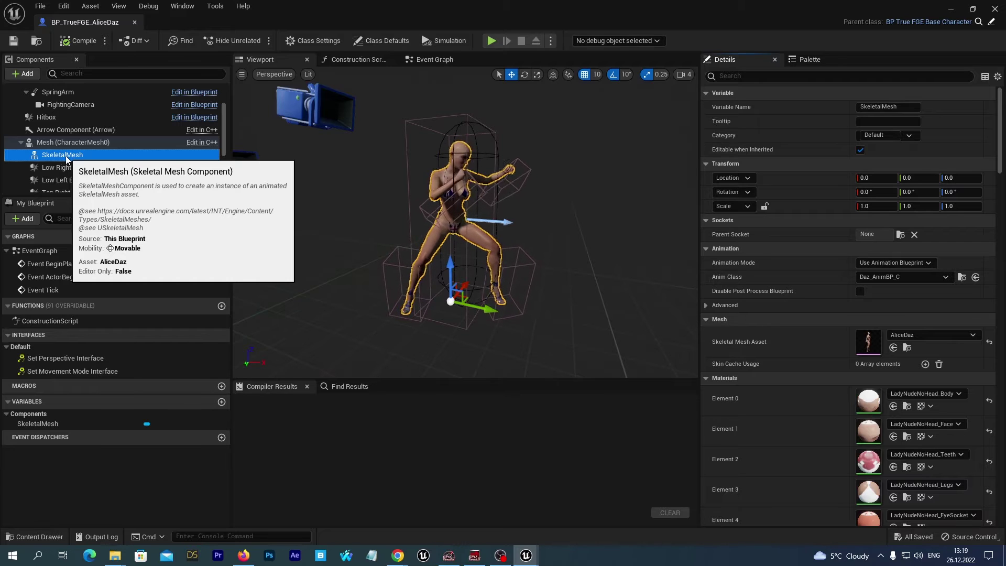
Step: Add a Groom component under SkeletalMesh, keeping the default name 'Groom'
left_click(18, 76)
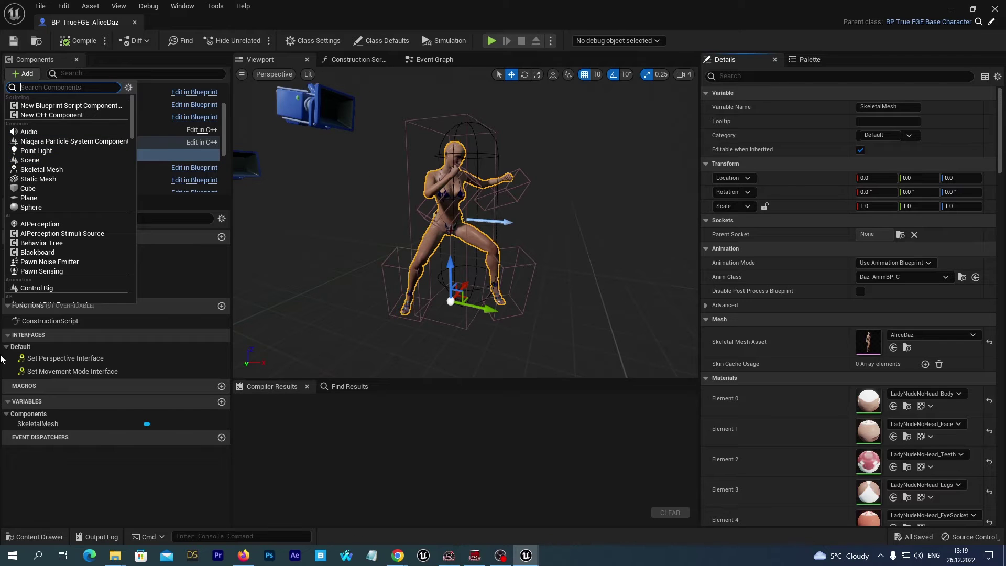
type("groom")
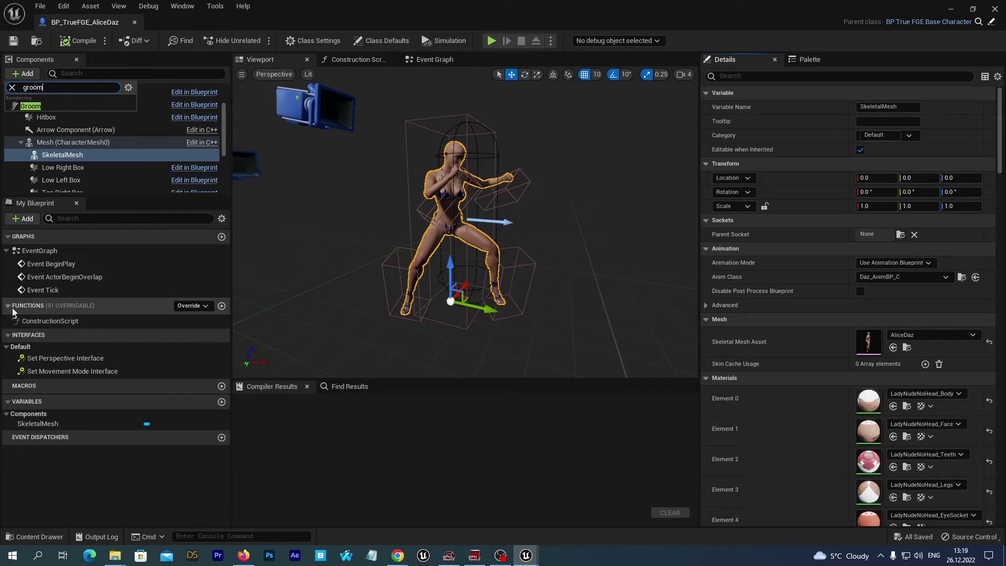
left_click(37, 106)
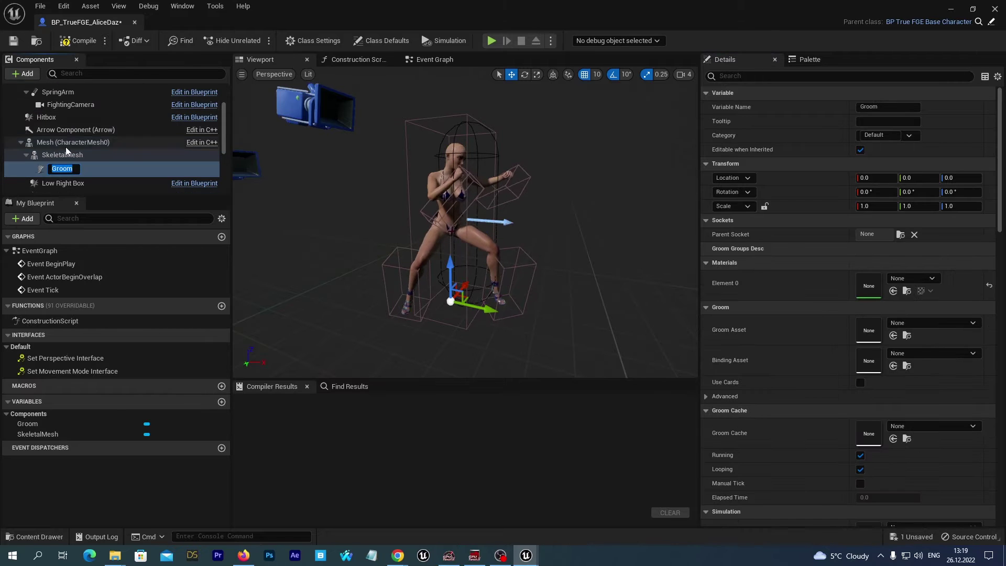
key("Return")
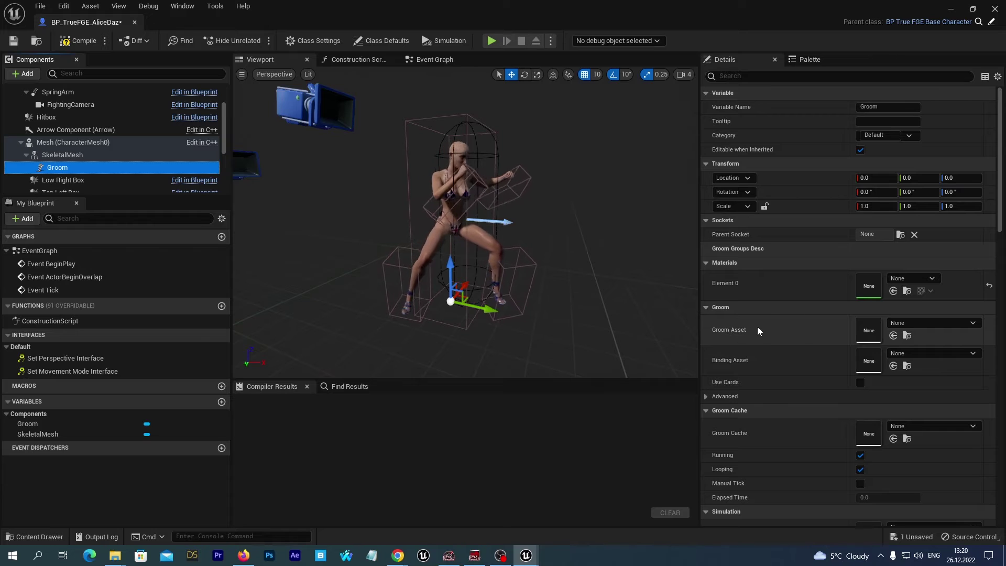
Step: Assign Hair_L_MessyClumps as the Groom component's Groom Asset
left_click(974, 323)
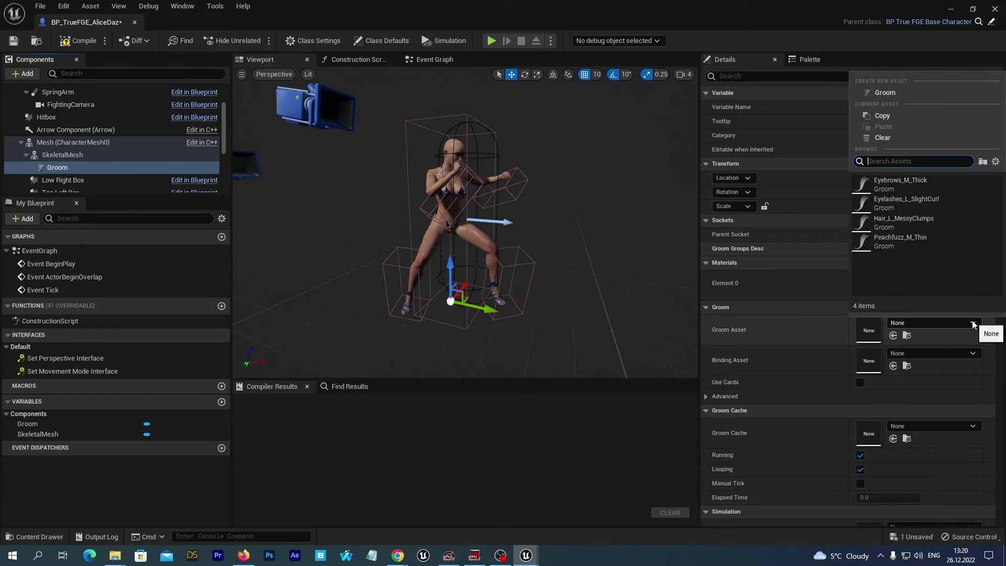
left_click(896, 224)
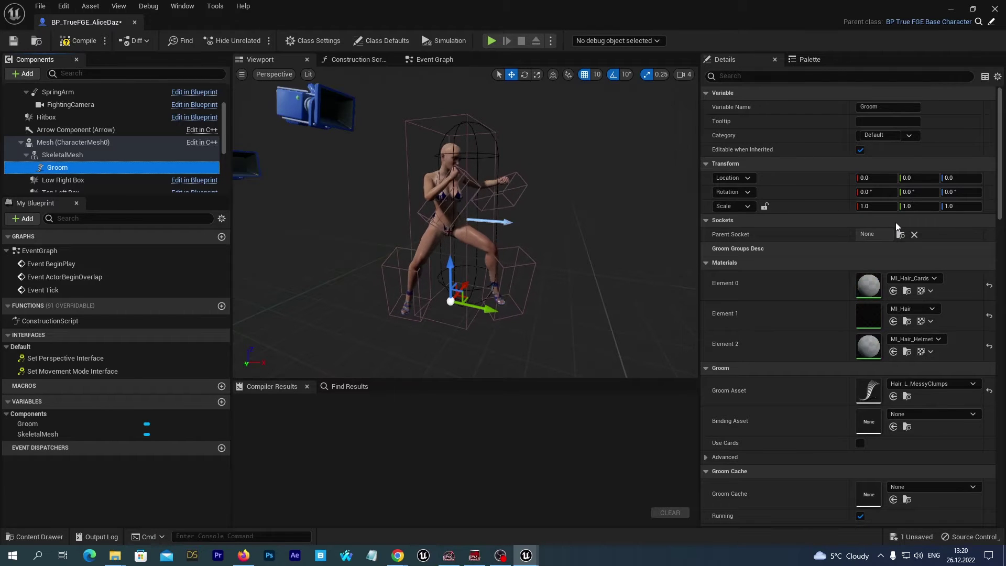
scroll(582, 237, "up", 10)
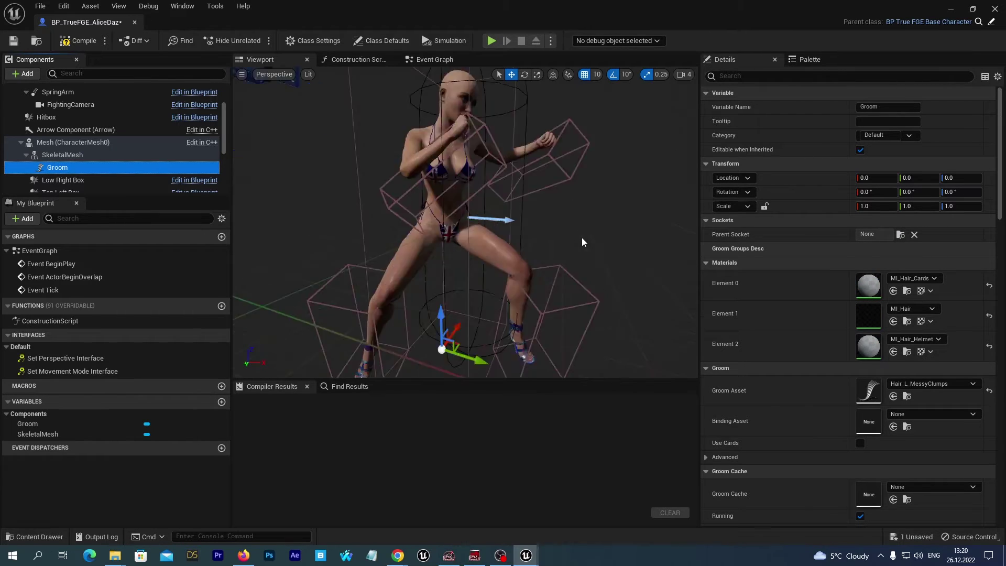
scroll(581, 237, "down", 10)
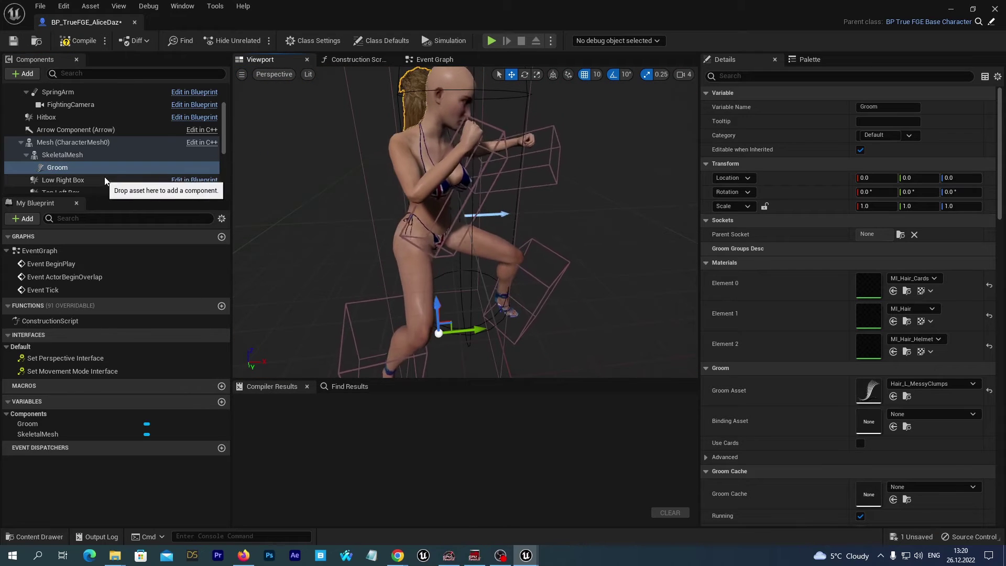
Step: Set the Groom's Parent Socket to the head bone, found by searching 'head'
left_click(900, 235)
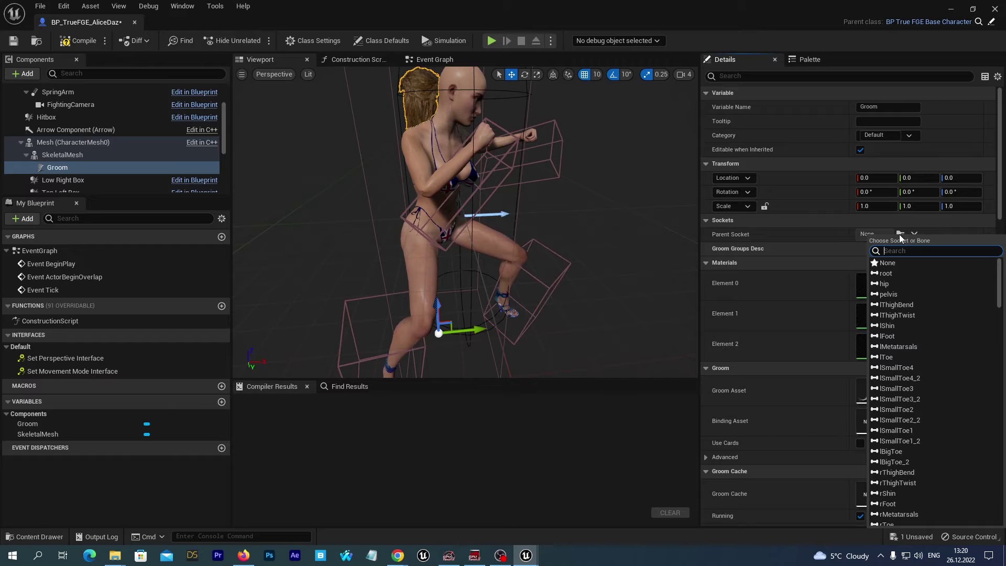
type("head")
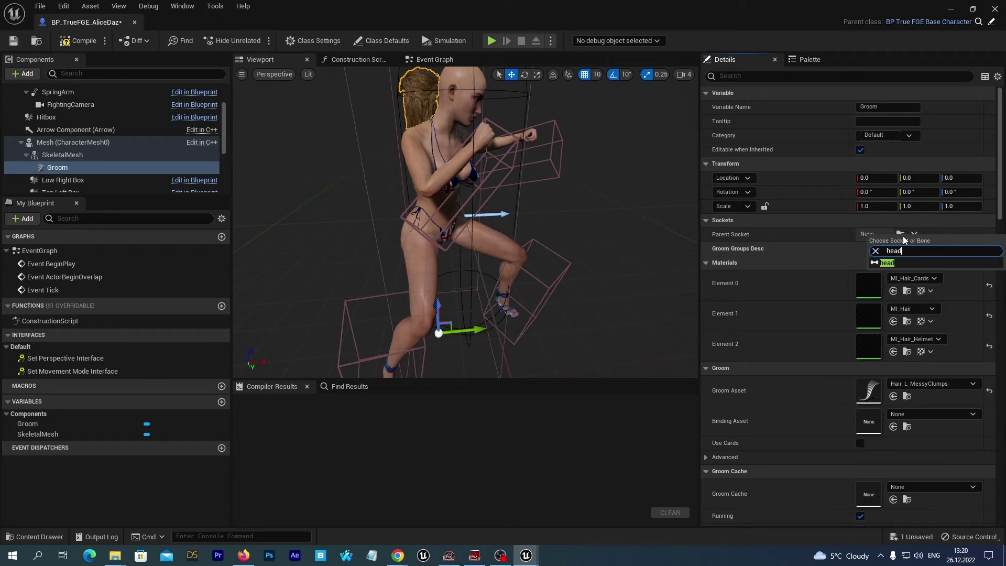
left_click(887, 263)
right_click_drag(498, 224, 498, 225)
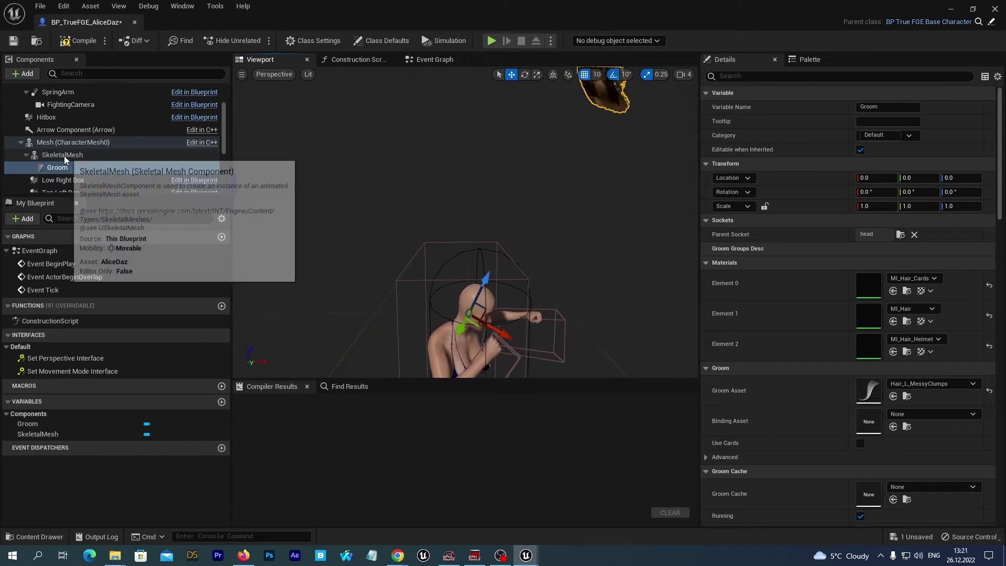
Step: Switch the SkeletalMesh's Animation Mode to Use Custom Mode so AliceDaz holds the rest pose
left_click(80, 156)
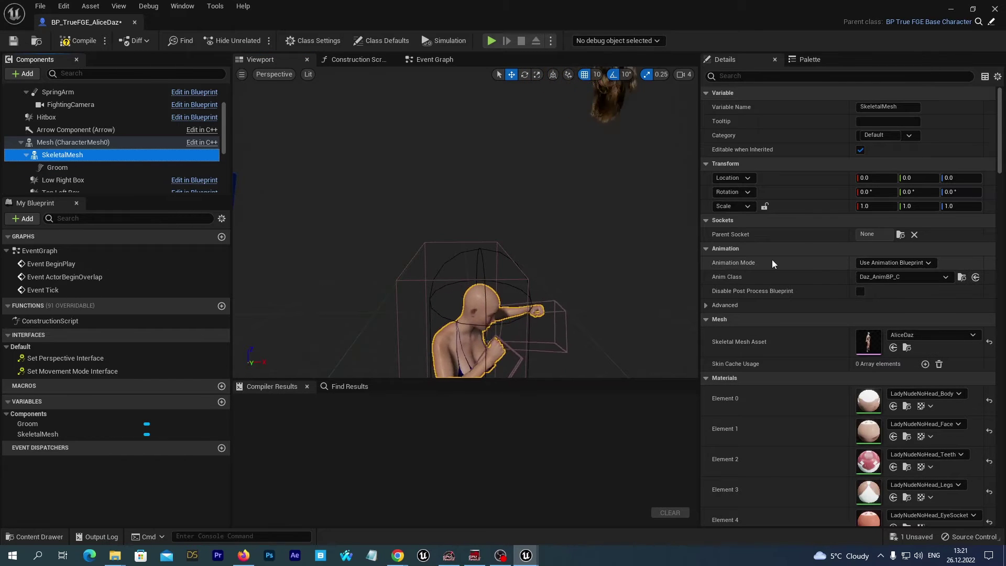
left_click(928, 263)
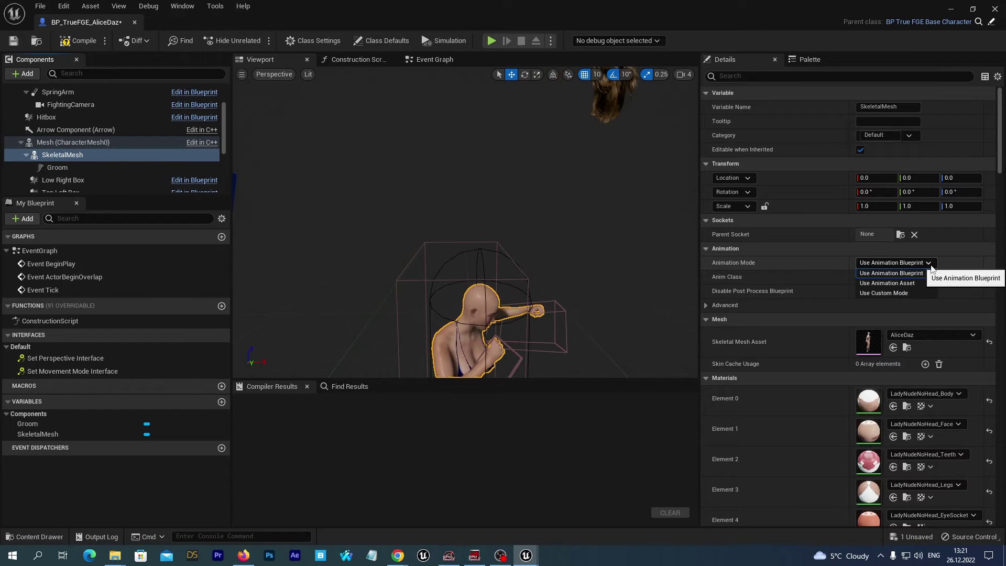
left_click(888, 293)
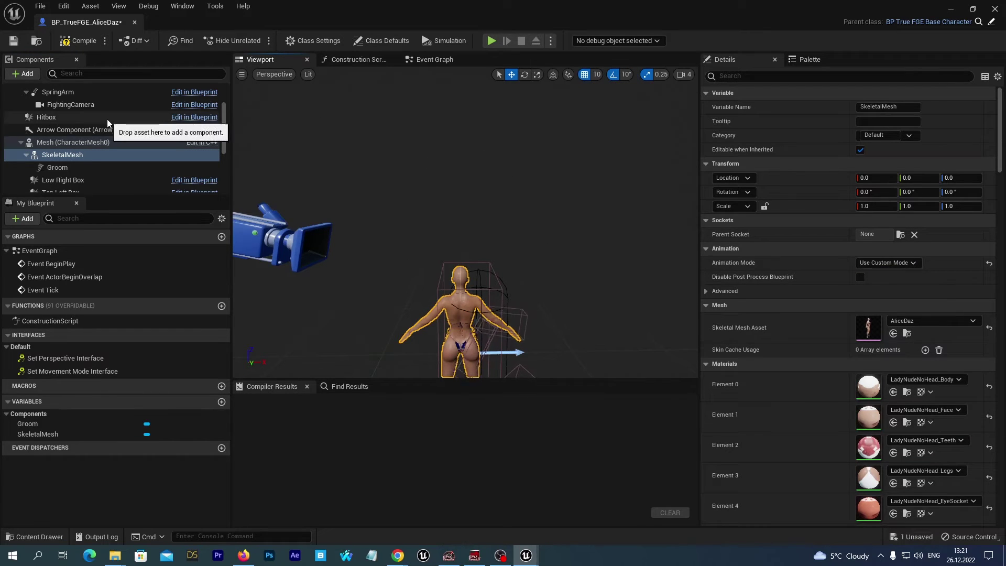
scroll(107, 118, "down", 3)
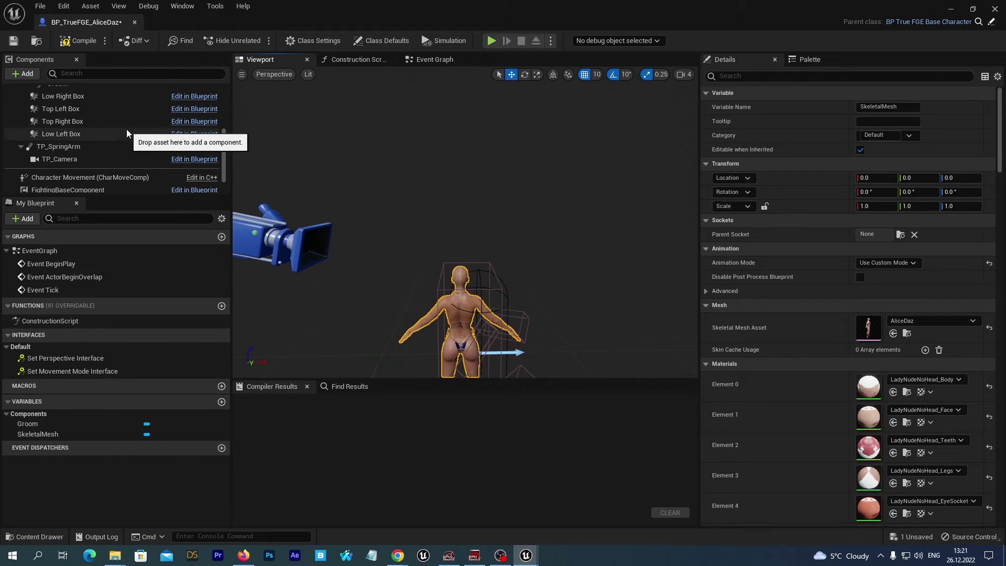
Step: Enable Use Attach Parent Bound on the Groom, keep Bounds Scale 1.0, and compare SkeletalMesh bounds
scroll(127, 129, "up", 3)
left_click(73, 151)
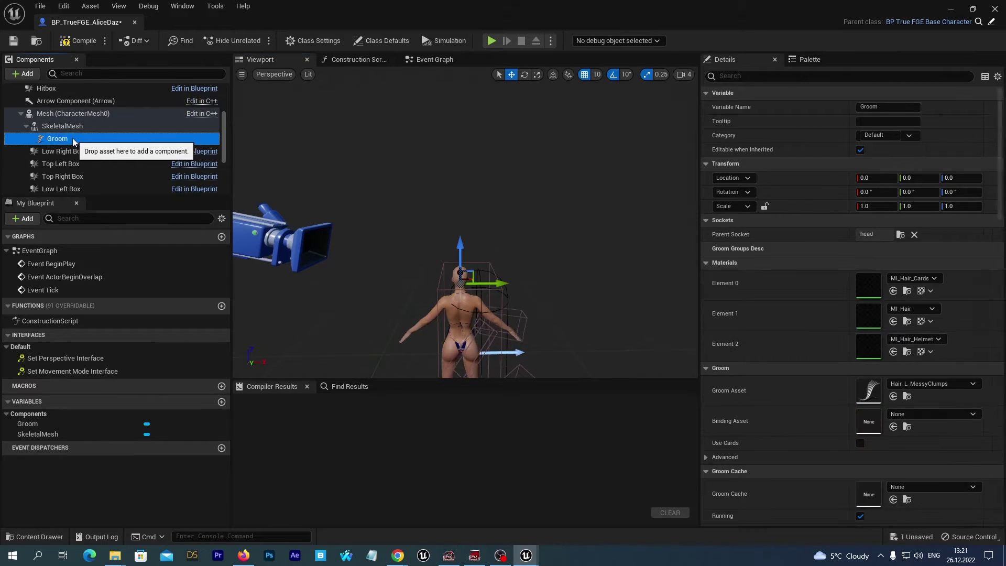
scroll(131, 156, "down", 3)
scroll(131, 157, "up", 3)
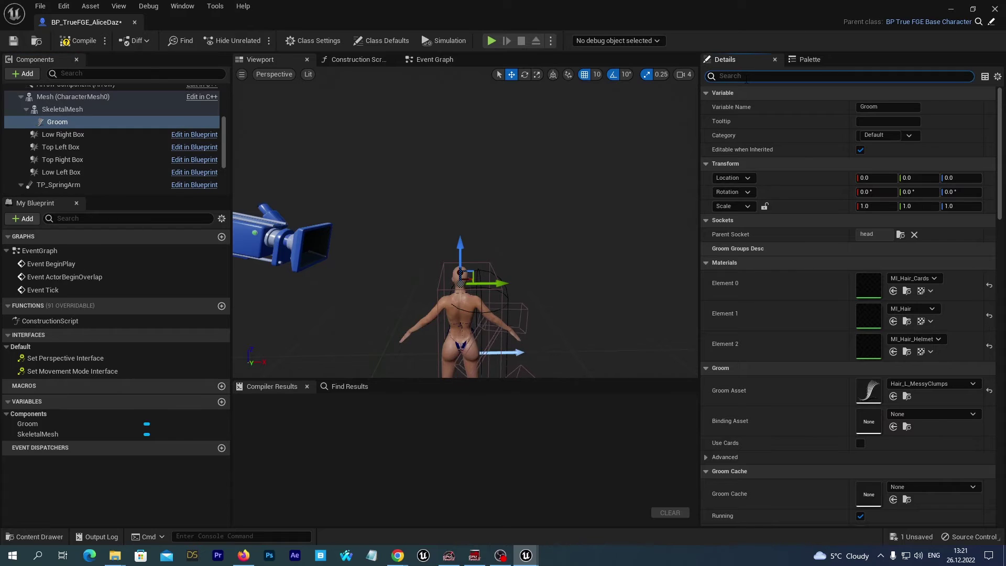
left_click(746, 78)
type("bound")
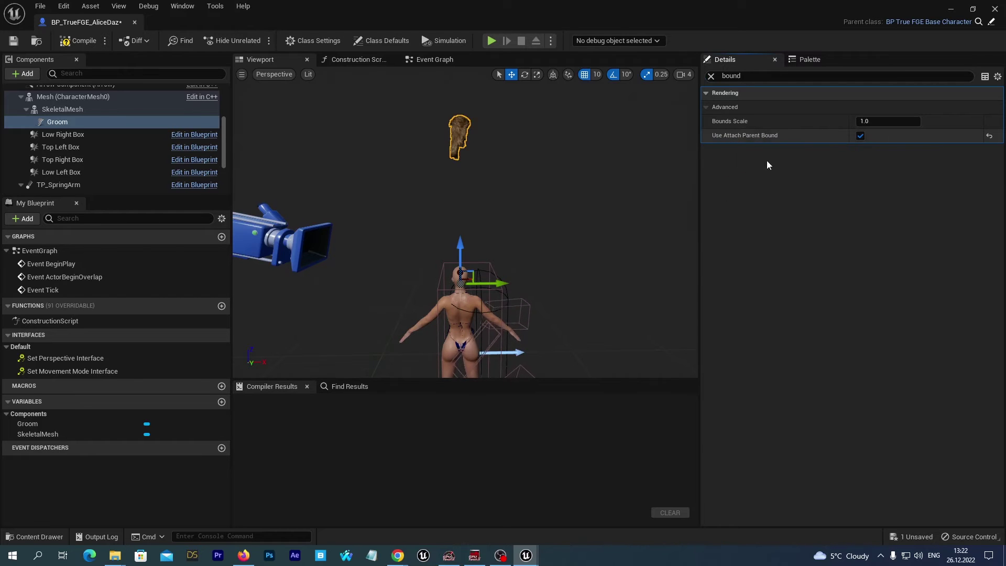
key("ctrl+z")
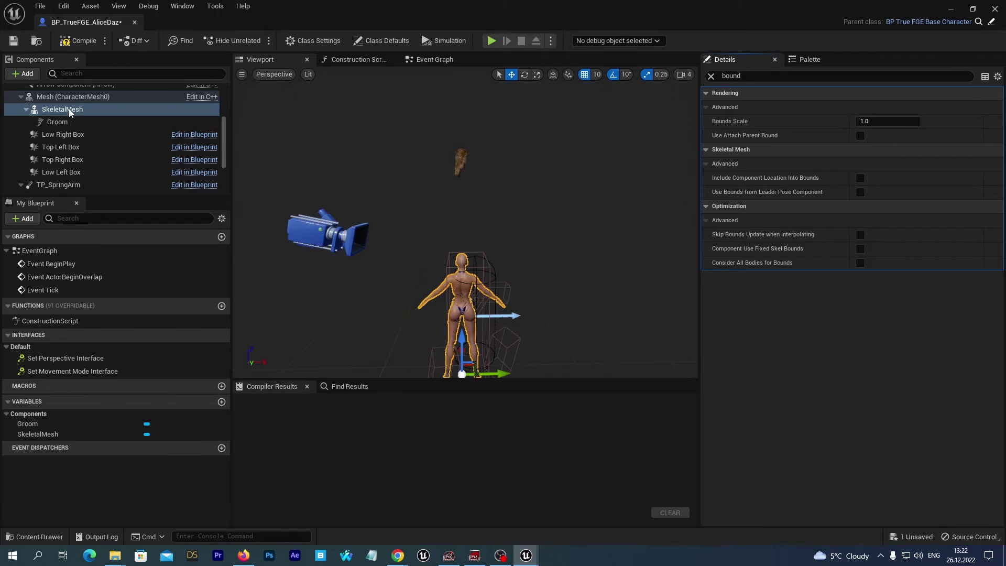
left_click(53, 122)
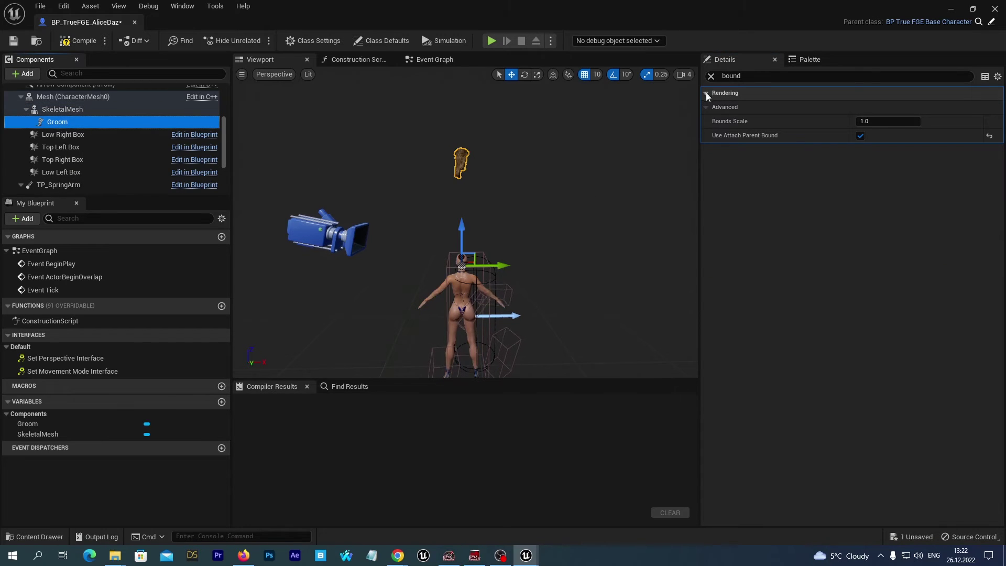
left_click(711, 76)
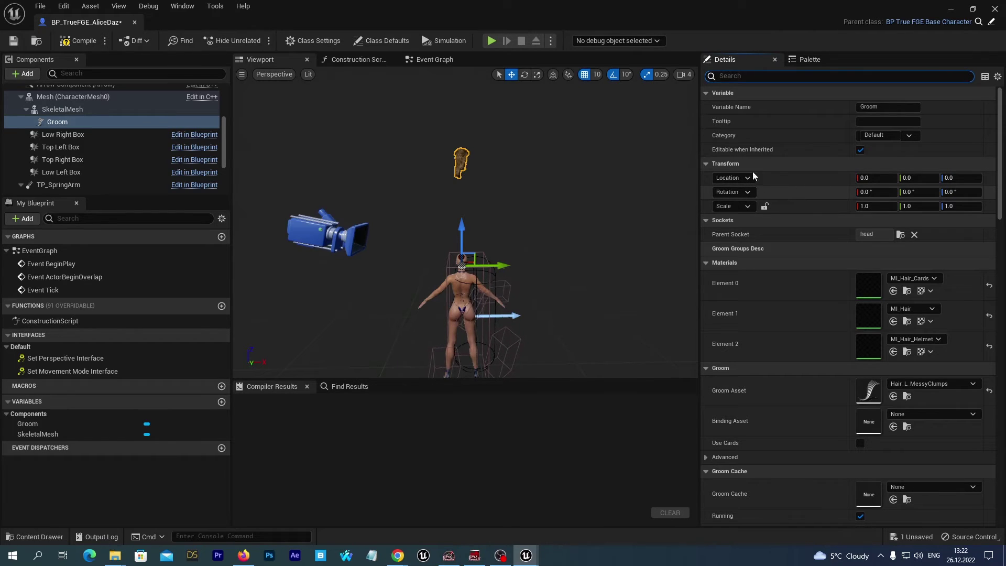
Step: Rotate the Groom to -90 on the Z axis
left_click(524, 76)
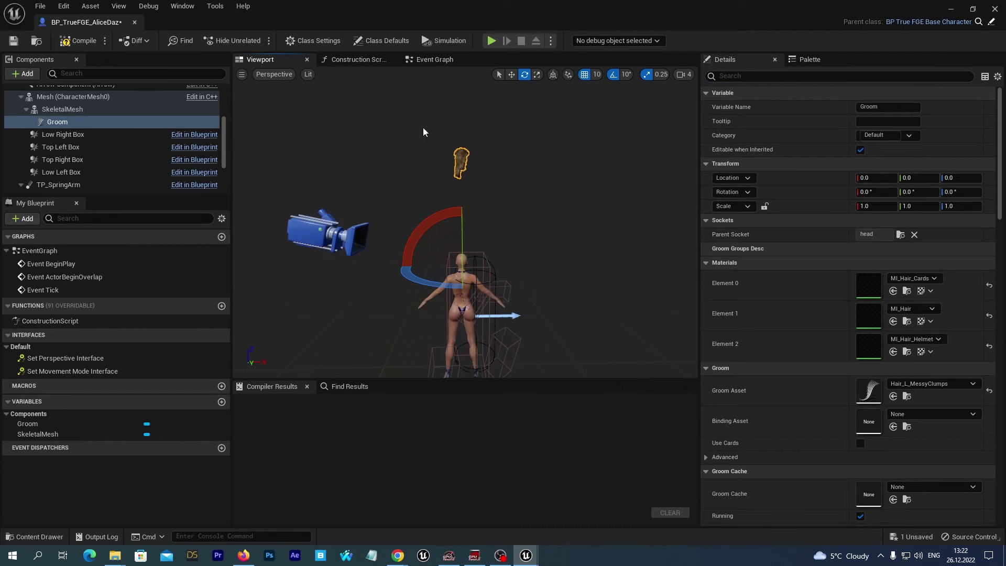
left_click(59, 121)
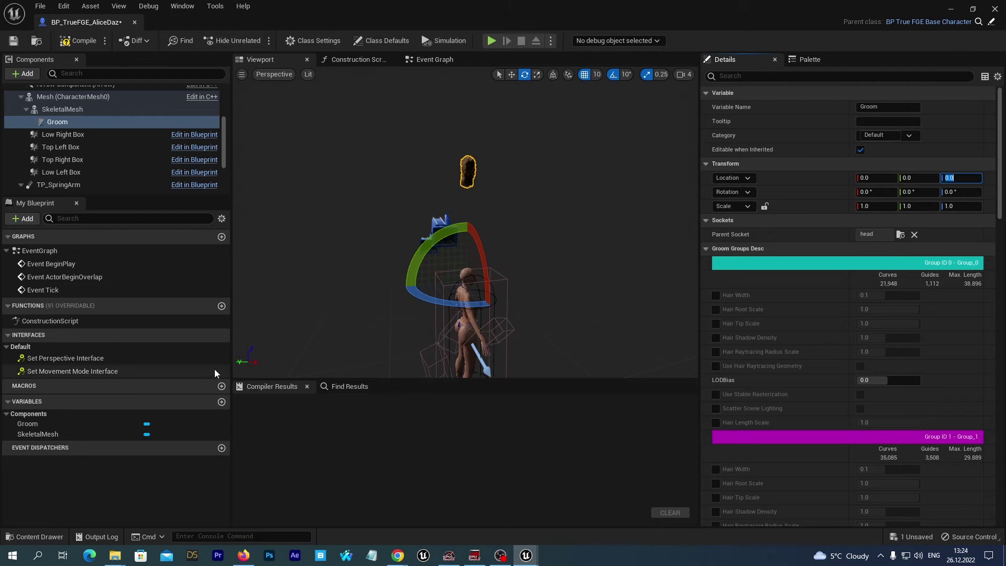
left_click(951, 192)
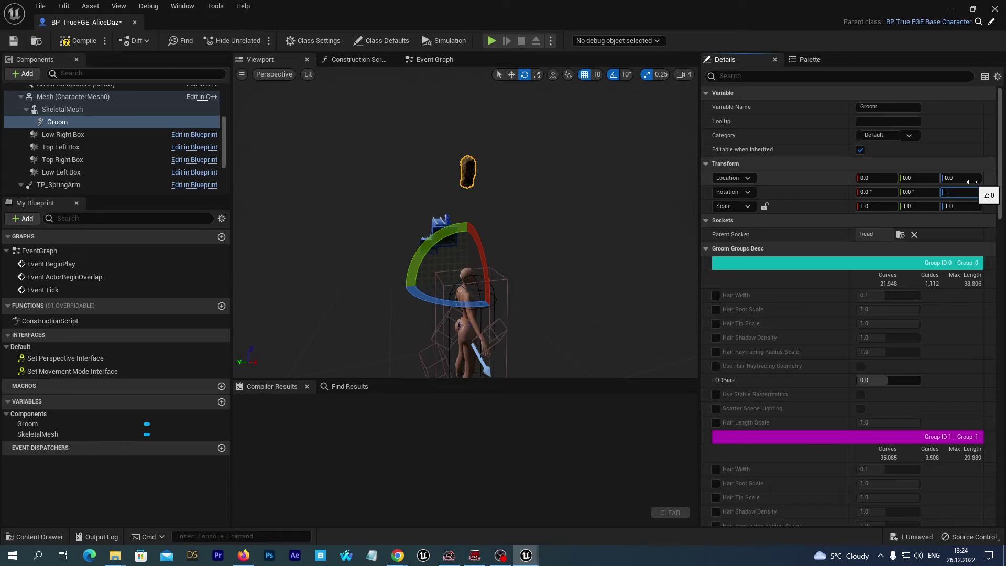
key("Return")
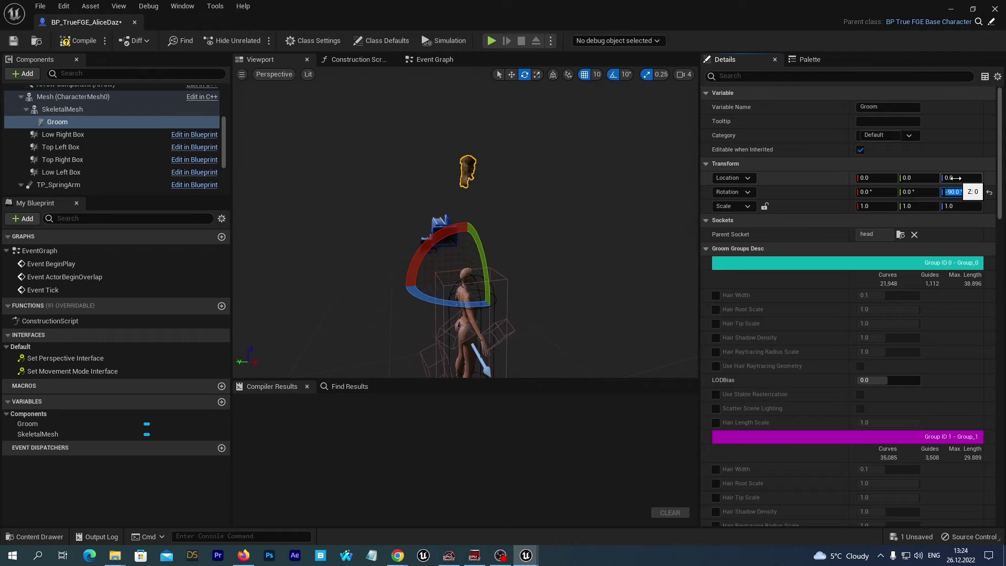
Step: Lower the hair to Location Z -140 and frame it against the head
key("w")
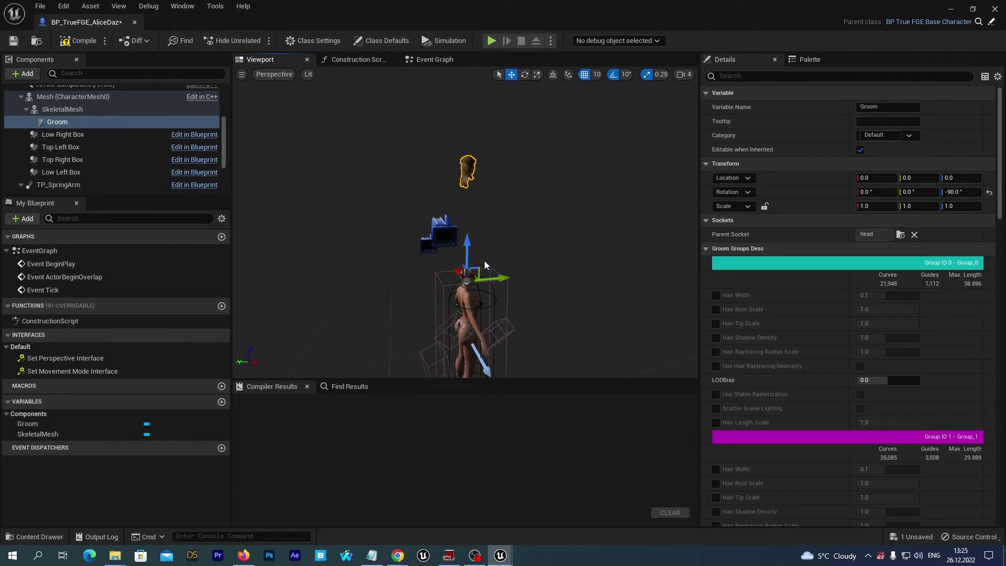
left_click_drag(466, 244, 459, 348)
key("f")
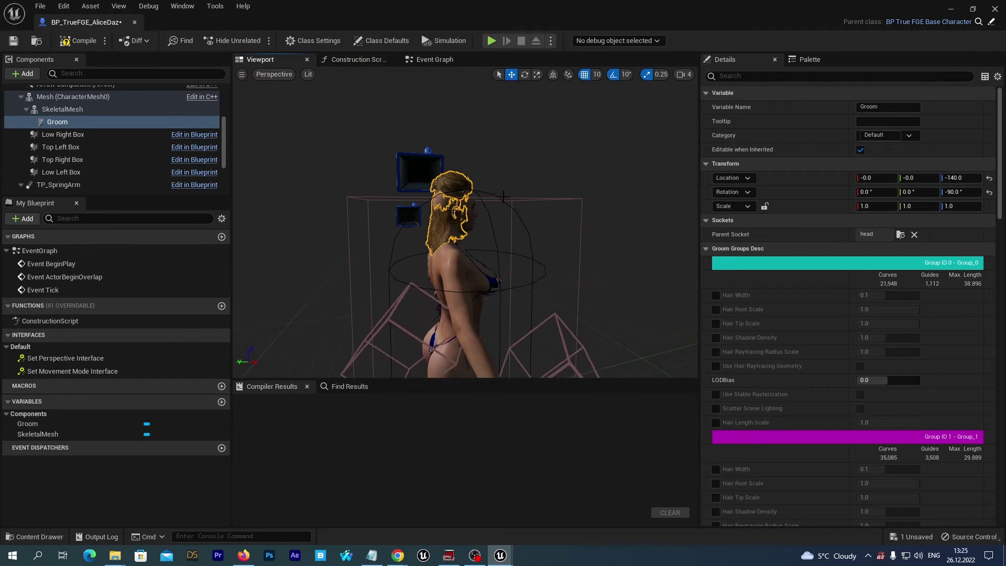
left_click_drag(522, 201, 555, 203, "alt")
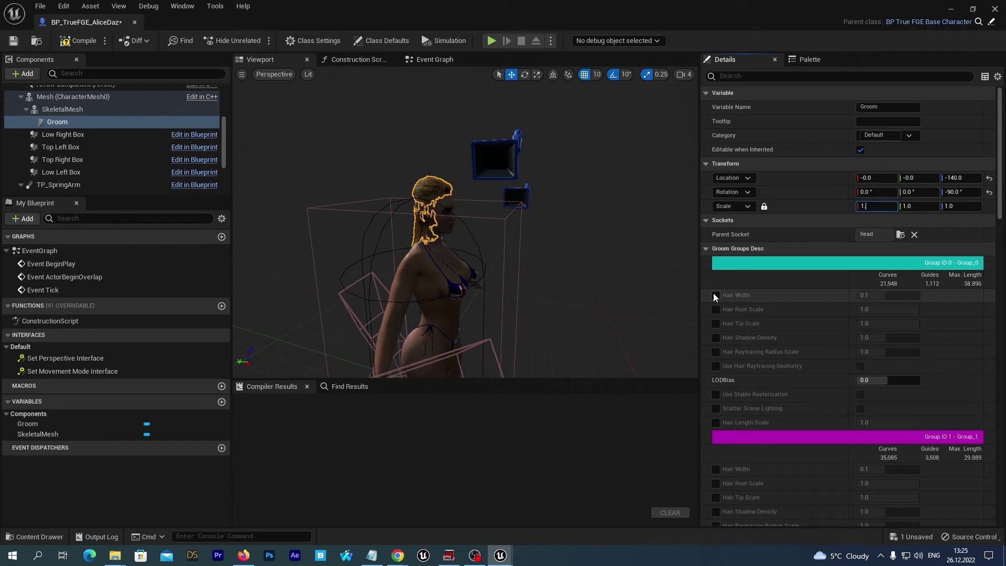
Step: Scale the hair uniformly to 1.2 and set Location Z to -173, checking the fit from the side
key("Return")
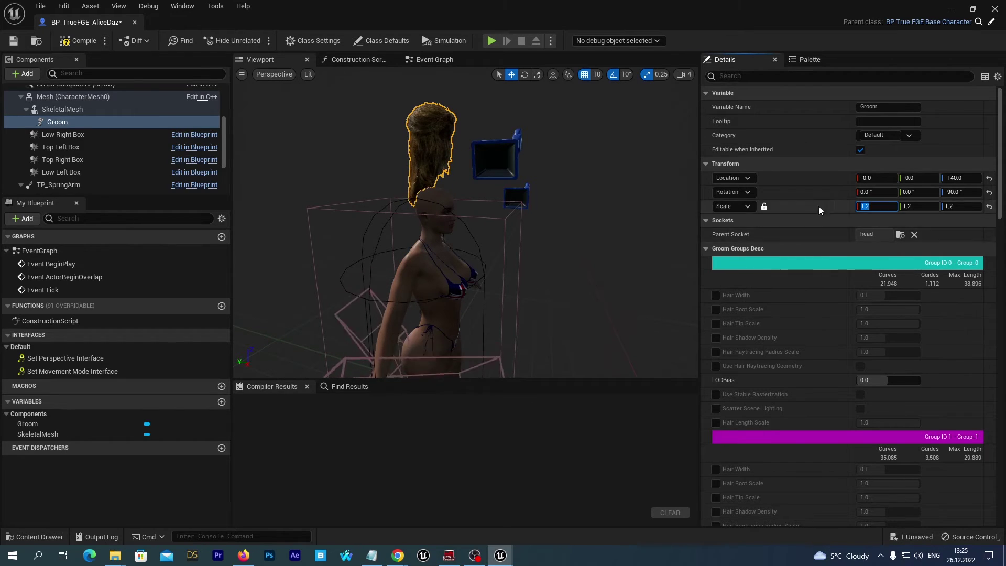
left_click_drag(958, 179, 964, 180)
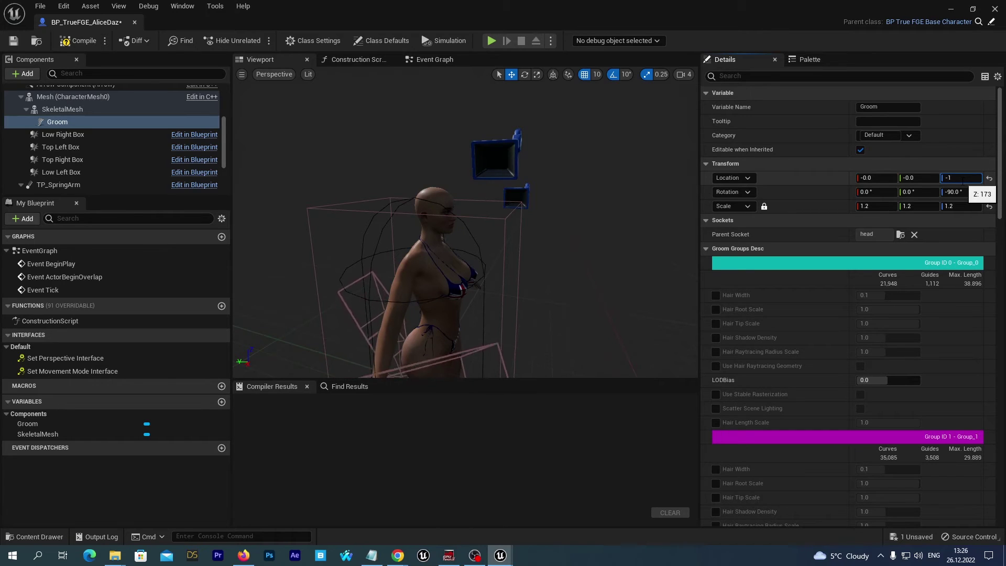
key("Return")
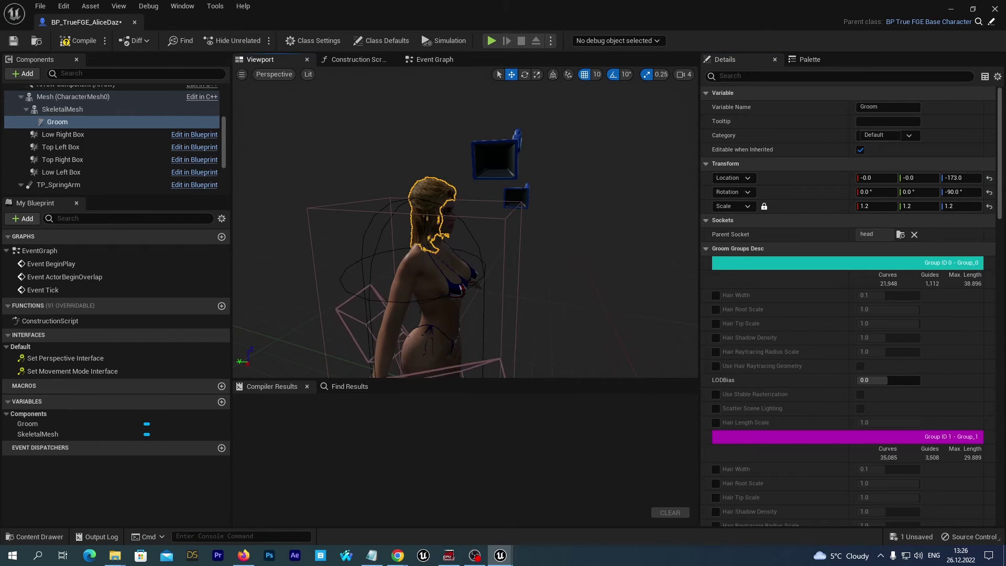
left_click_drag(466, 235, 236, 242)
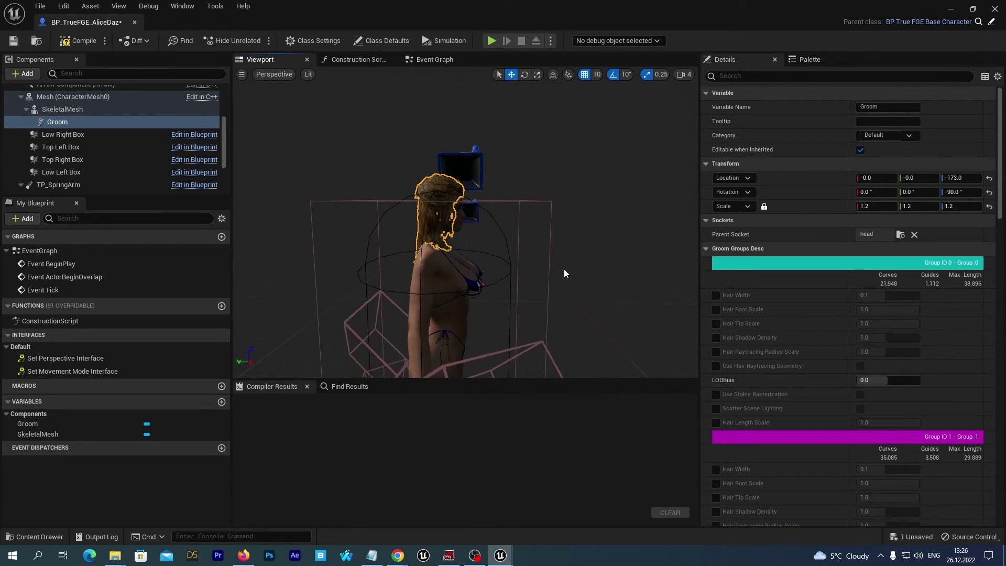
scroll(556, 251, "up", 5)
scroll(549, 239, "down", 6)
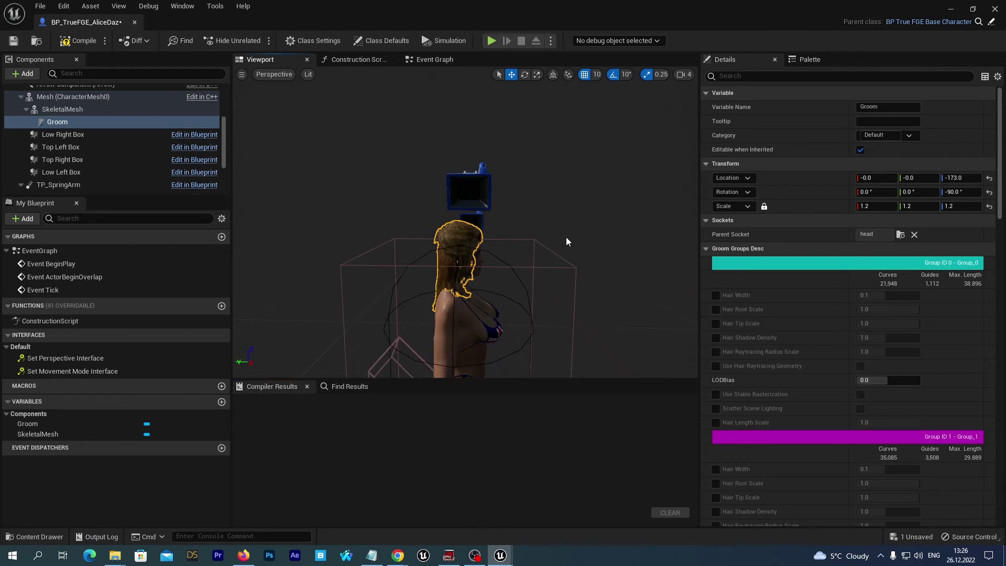
left_click_drag(567, 236, 555, 236)
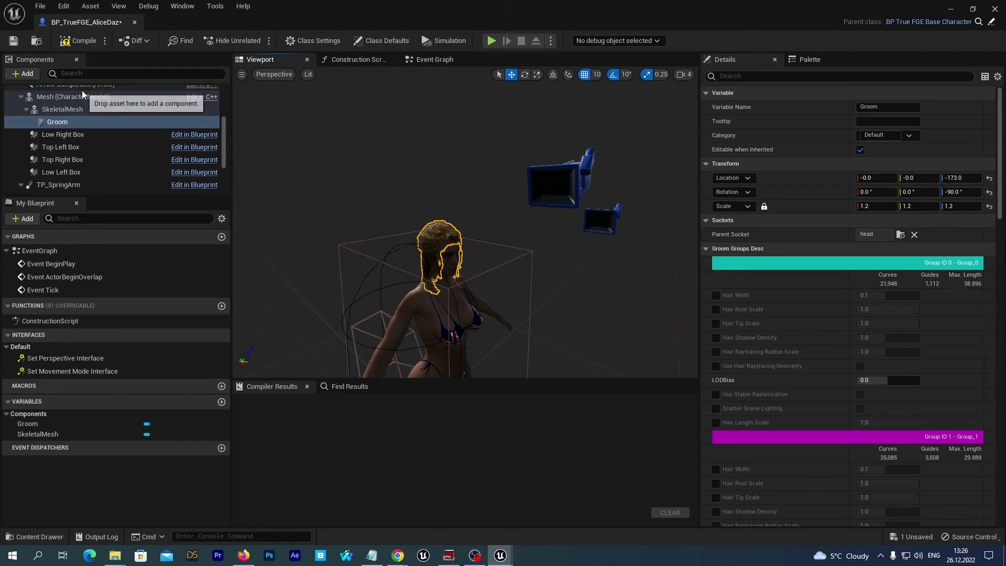
Step: Set the SkeletalMesh's Animation Mode back to Use Animation Blueprint with Daz_AnimBP_C
left_click(63, 109)
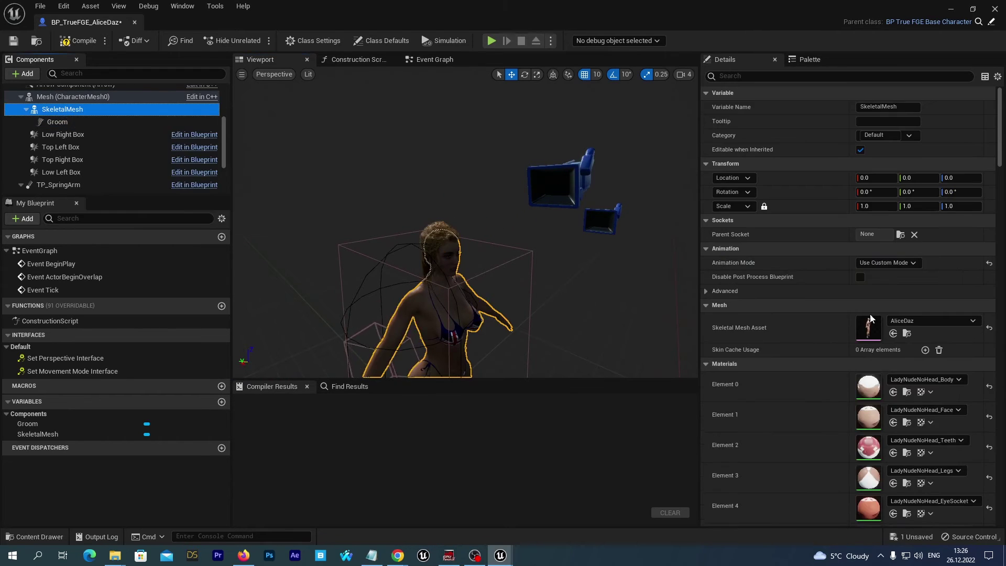
left_click(912, 266)
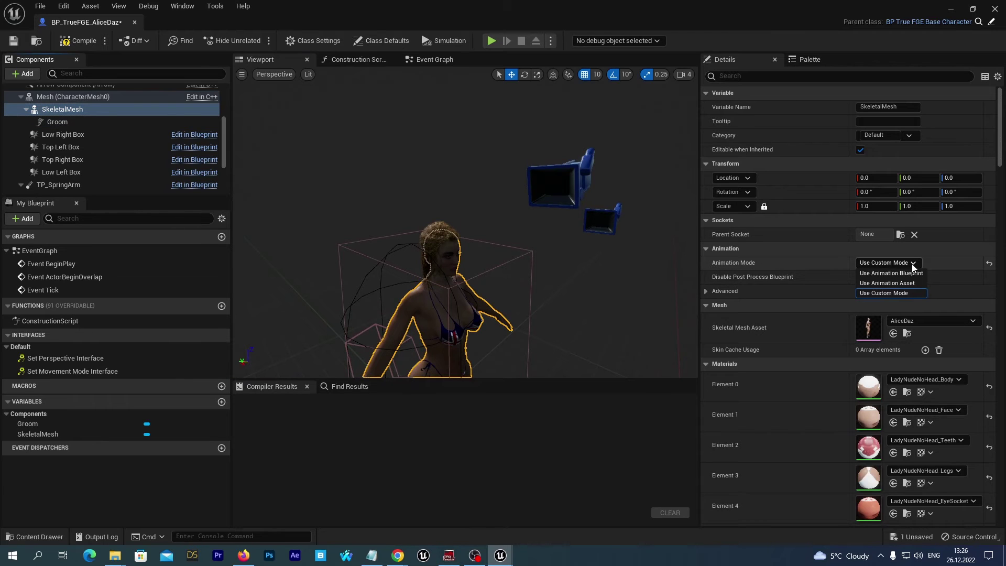
left_click(903, 276)
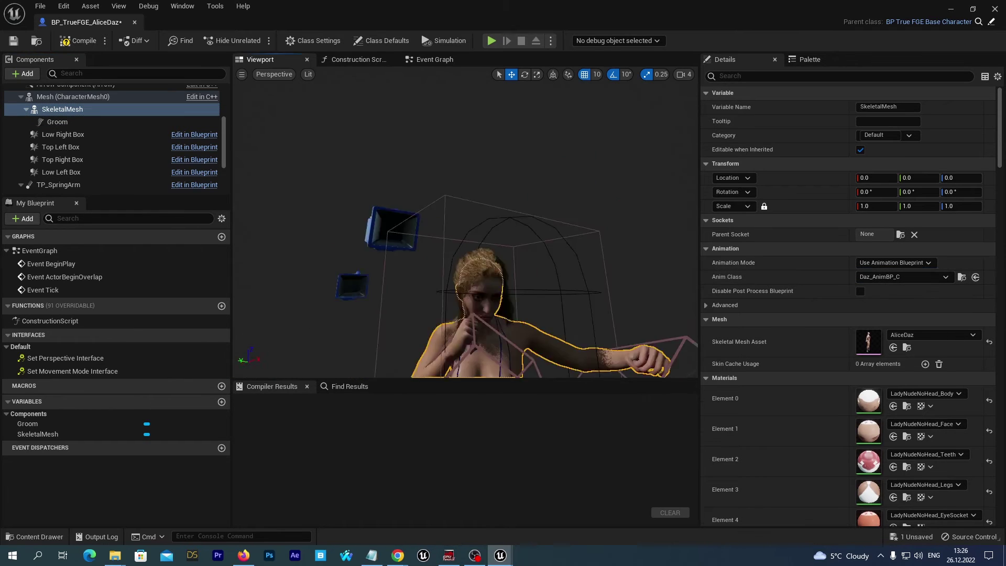
Step: Save and compile the character blueprint, returning to the HumanVsAiExampleMap level
left_click(13, 42)
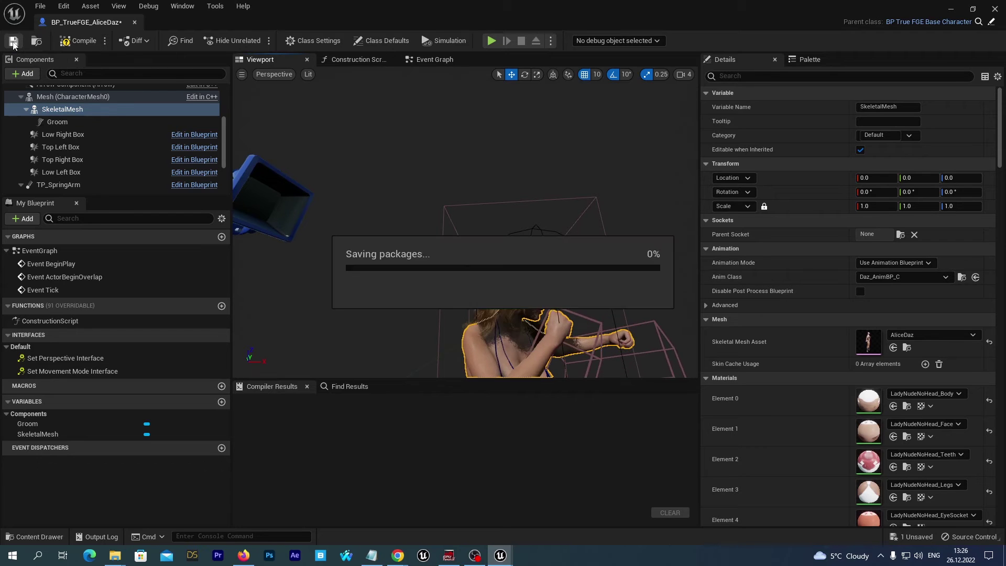
left_click(74, 40)
left_click(995, 8)
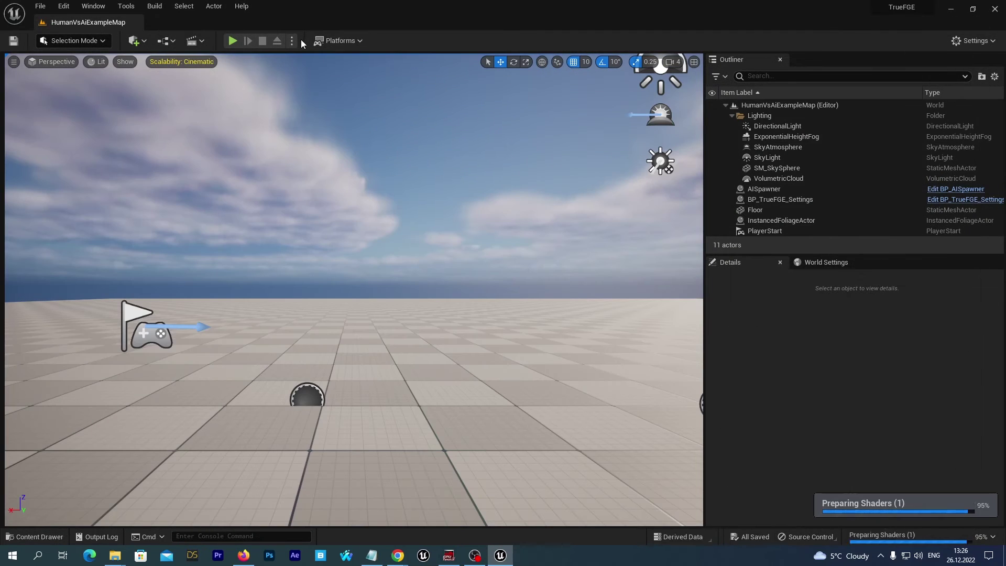
left_click(292, 40)
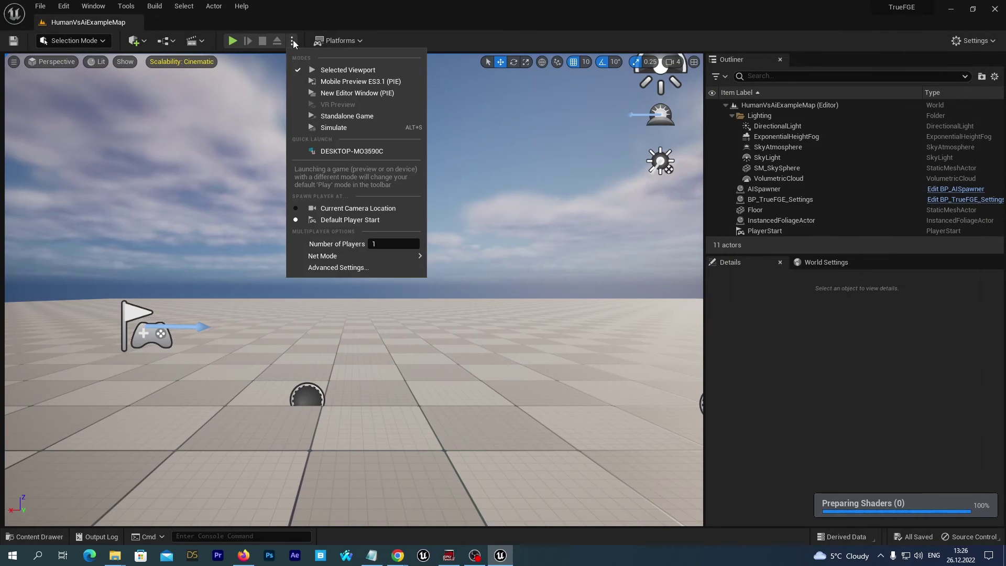
left_click(335, 91)
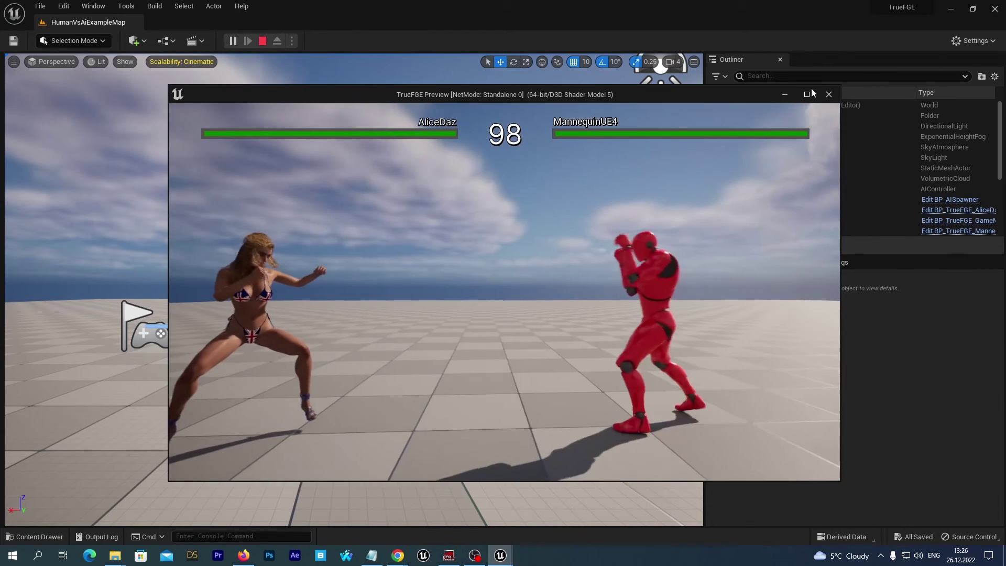
left_click(807, 94)
left_click(670, 331)
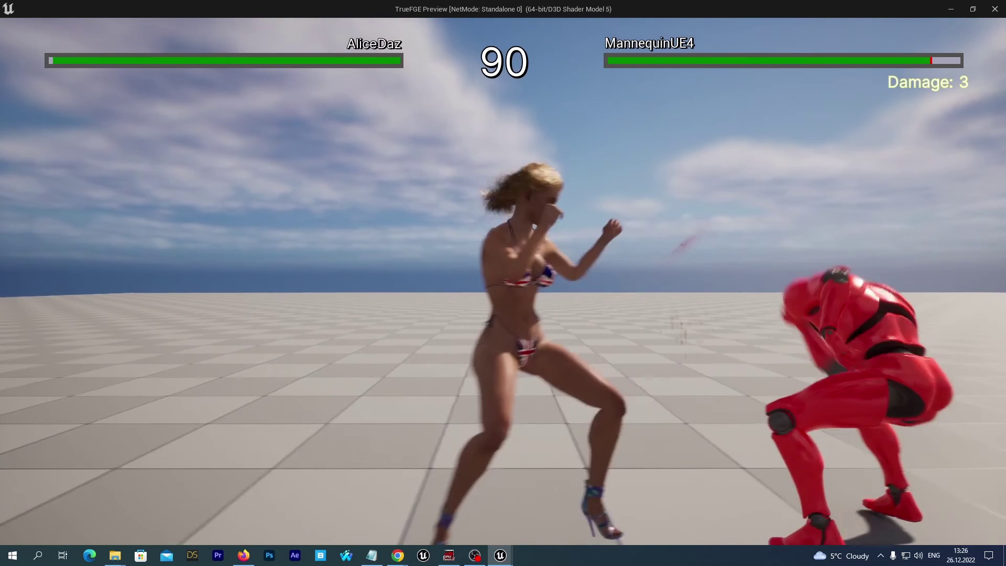
key("Escape")
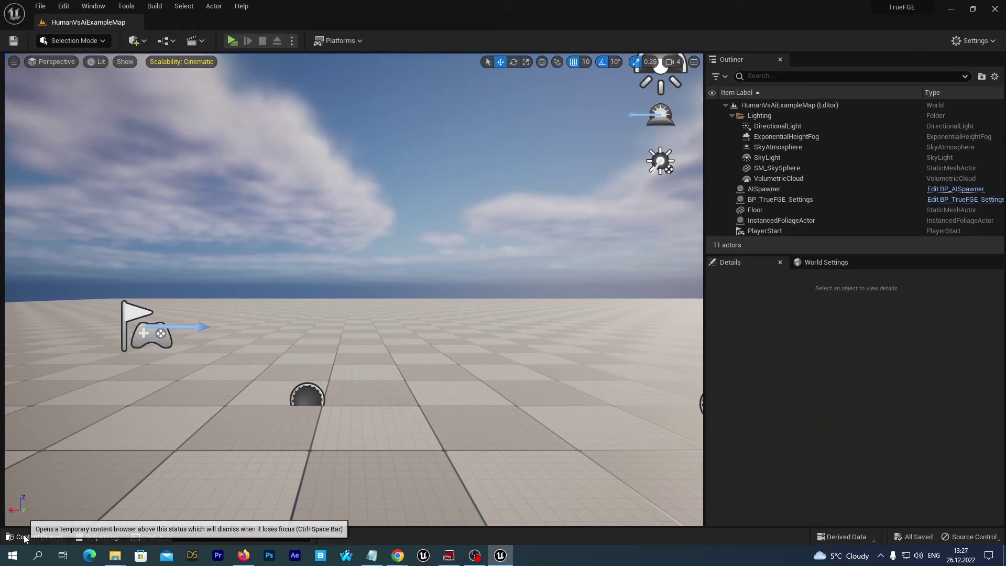
Step: Open BP_TrueFGE_AliceDaz from the Content Drawer and show its Viewport preview
left_click(24, 535)
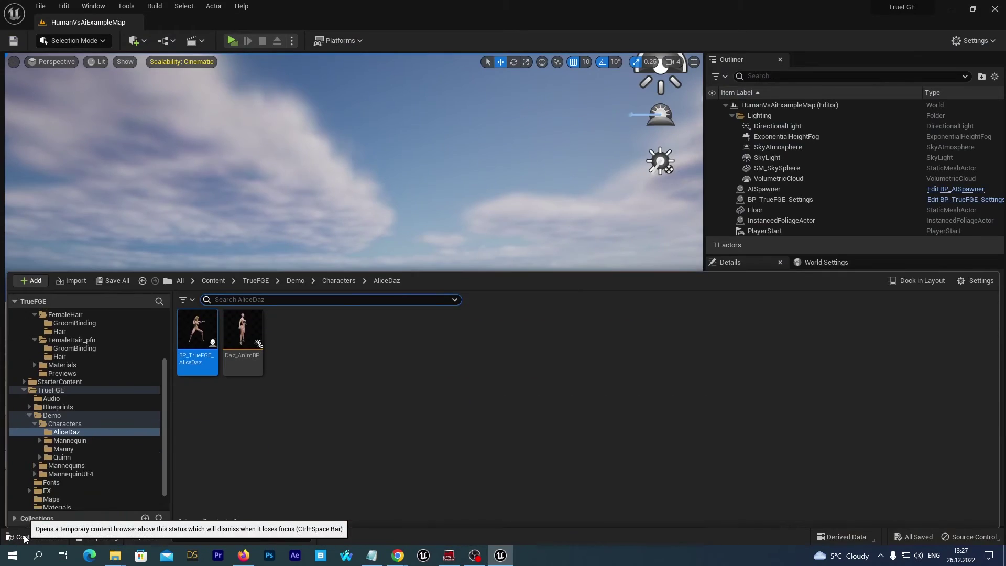
double_click(204, 341)
left_click(261, 60)
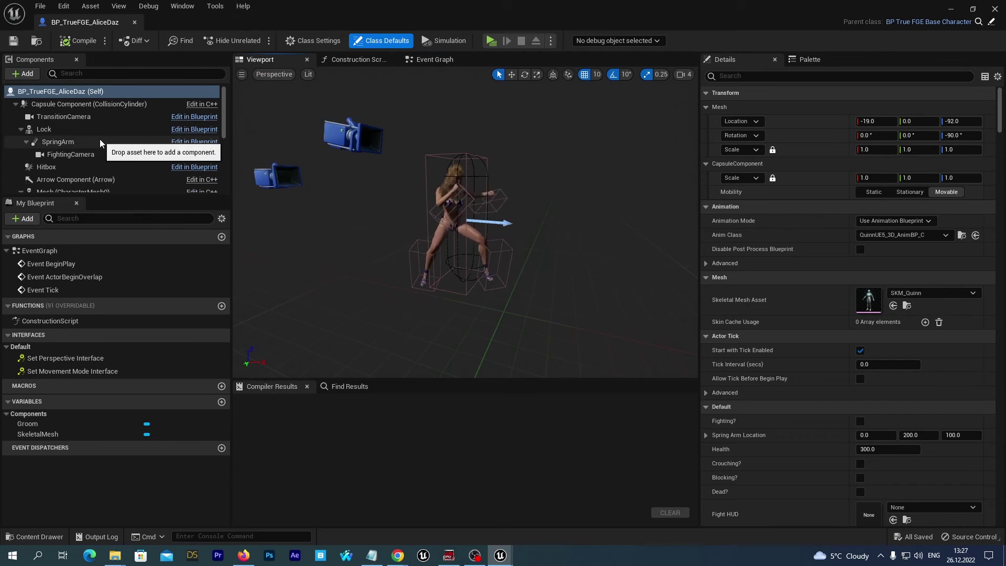
Step: Select the Groom component and frame the hair in the preview
scroll(117, 142, "down", 1)
scroll(117, 144, "down", 3)
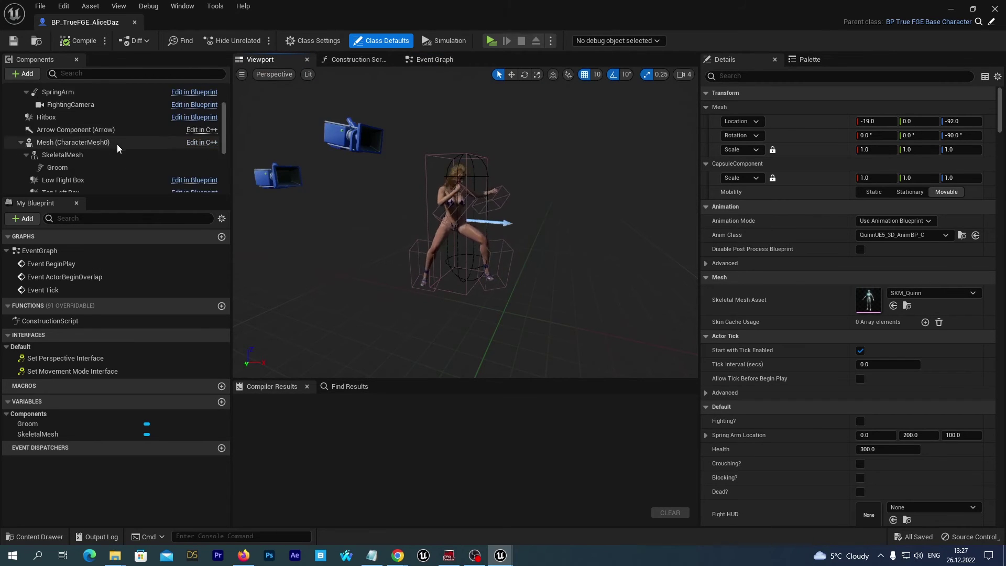
left_click(74, 168)
scroll(581, 269, "up", 10)
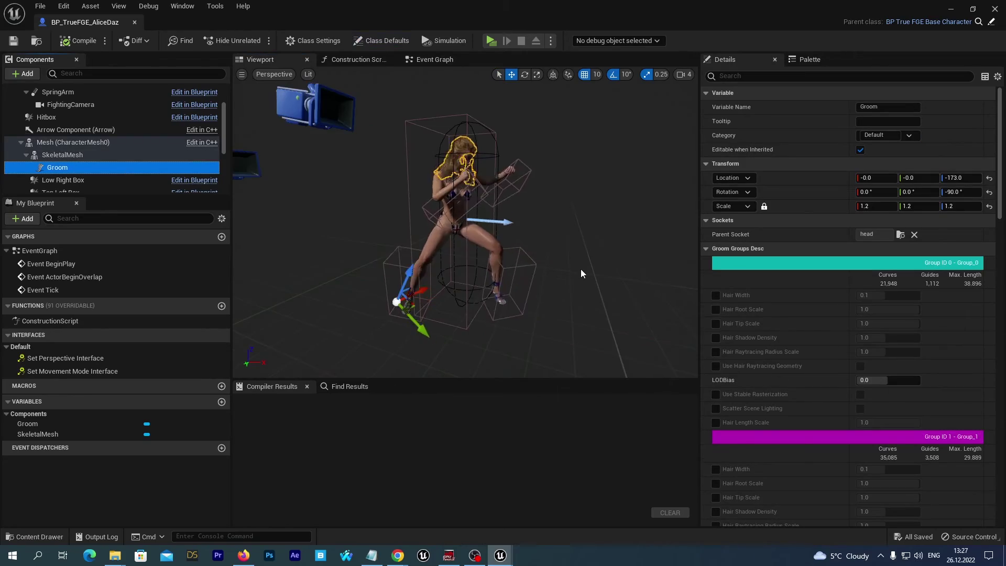
key("f")
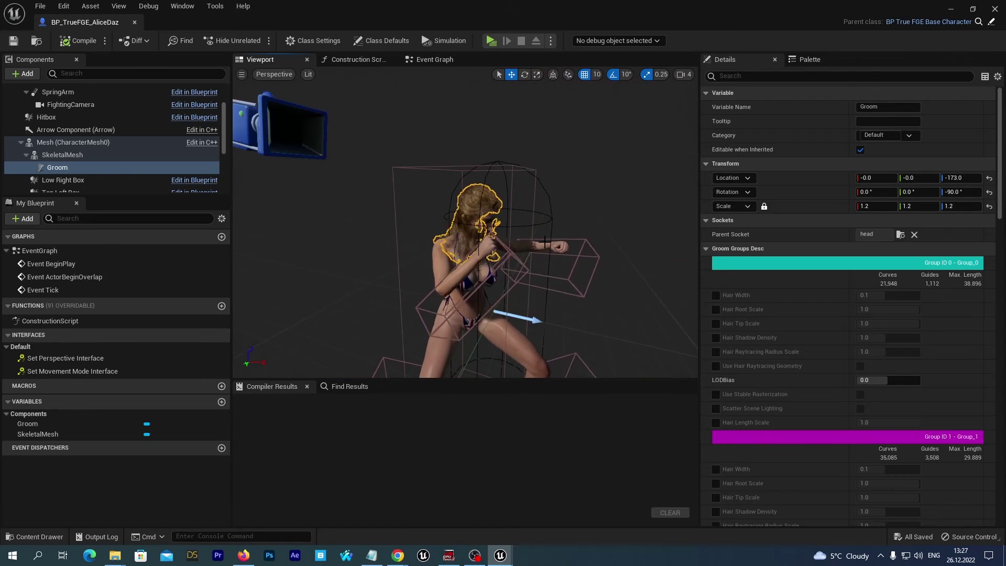
left_click(63, 169)
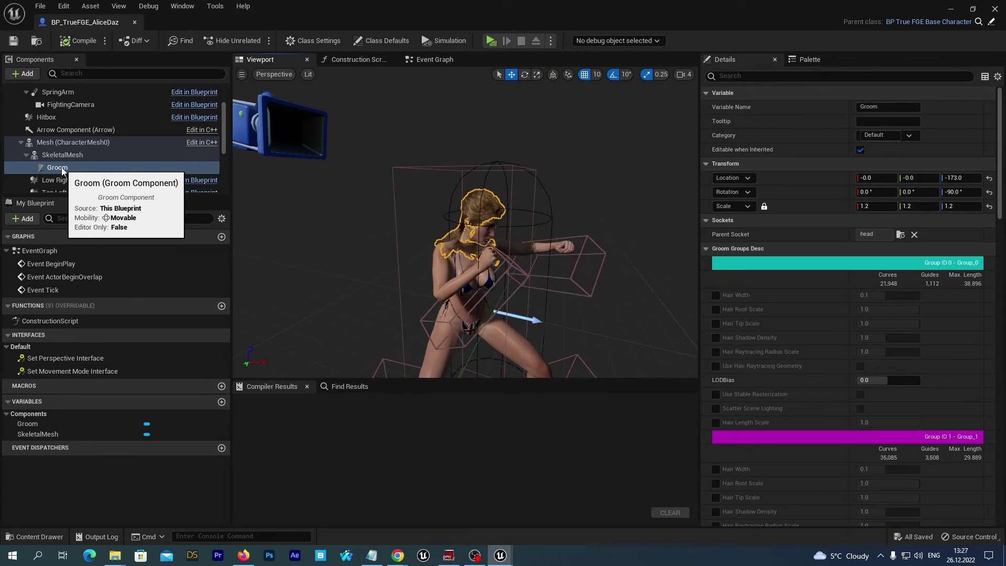
left_click(799, 76)
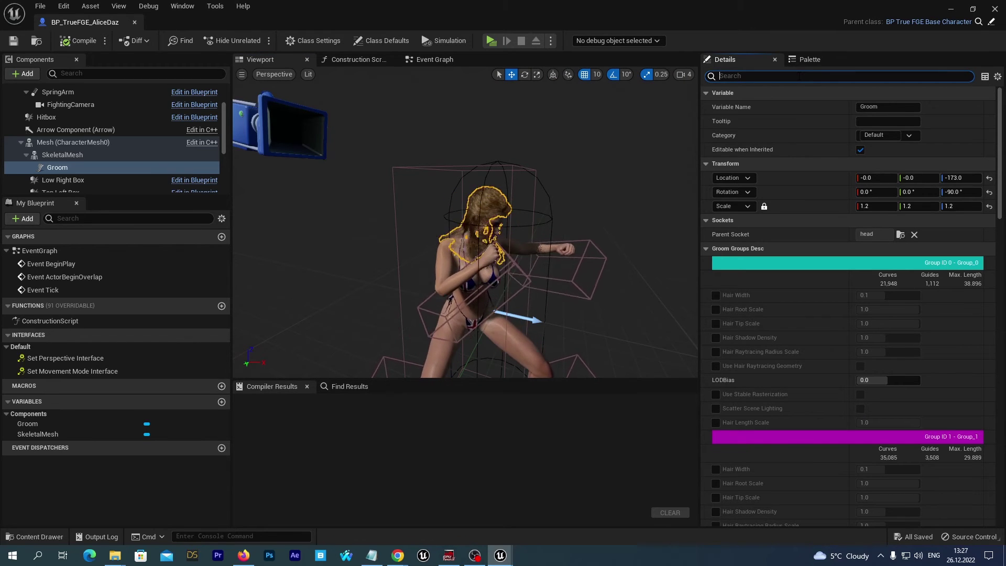
Step: Filter by 'simul', enable Override Settings and Enable Simulation, and set velocity scales 0.464 and 0.368
type("simul")
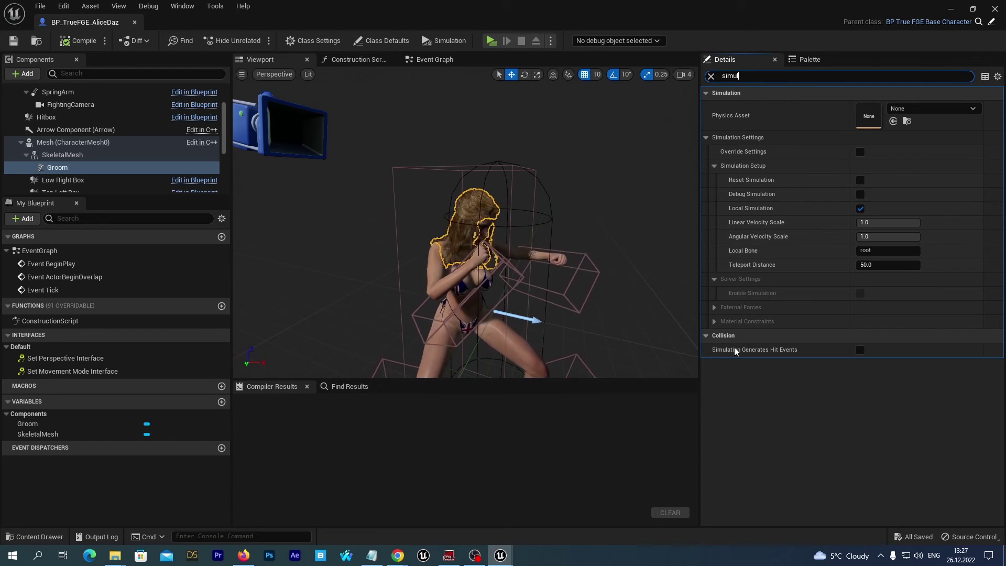
left_click(860, 152)
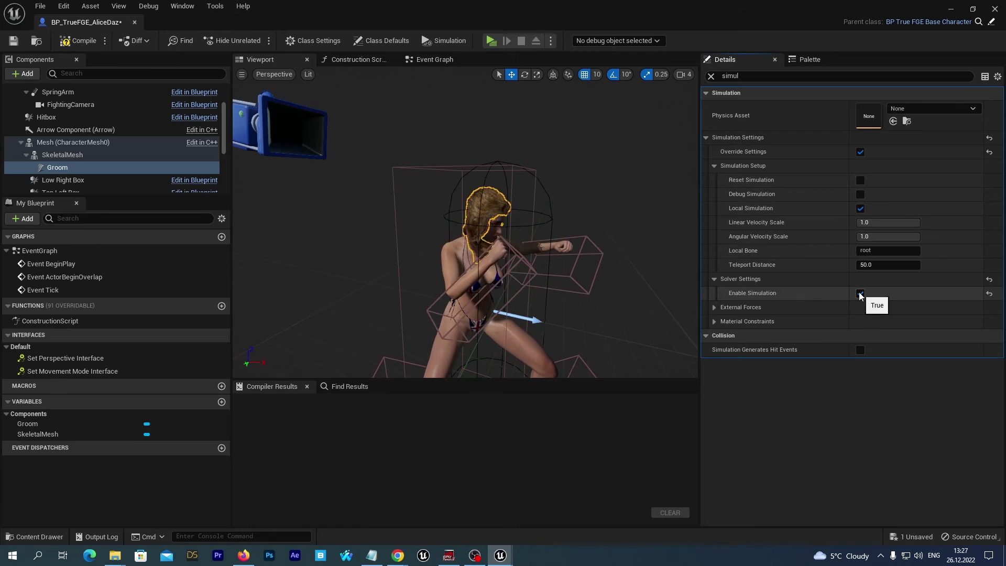
left_click_drag(897, 223, 880, 222)
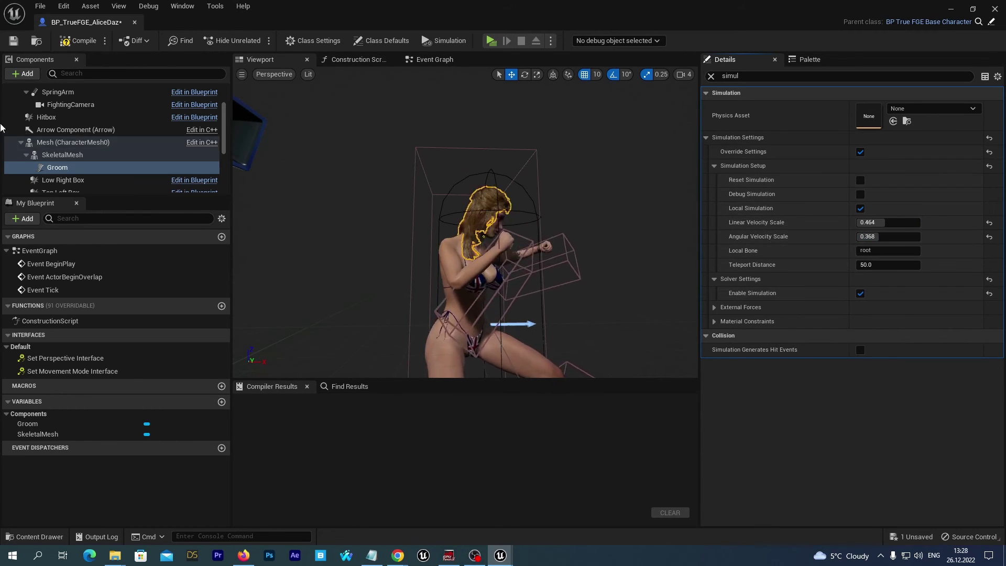
left_click(66, 156)
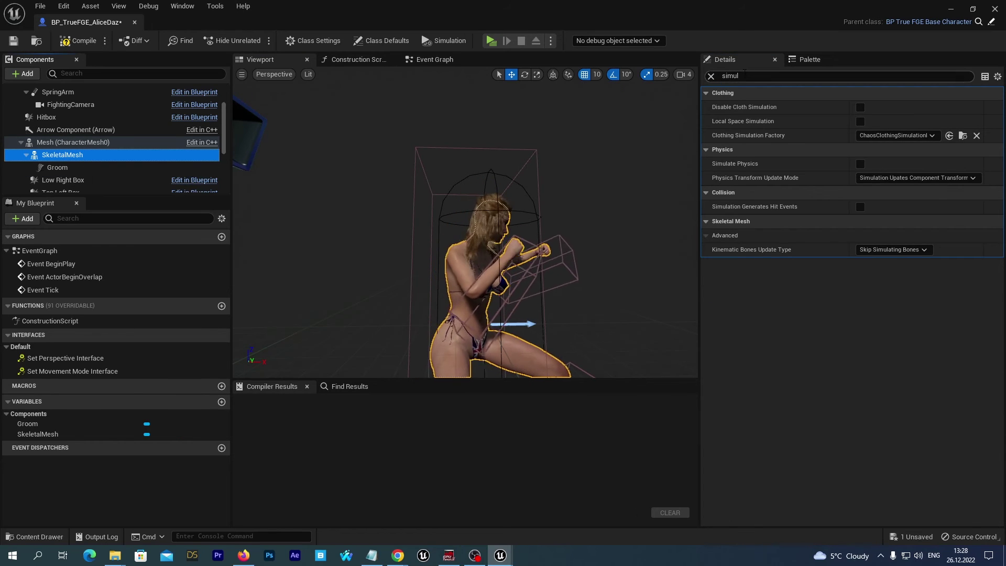
Step: Filter Details by 'phys' and set the SkeletalMesh's Physics Asset Override to AliceDaz_PhysicsAsset
left_click(786, 76)
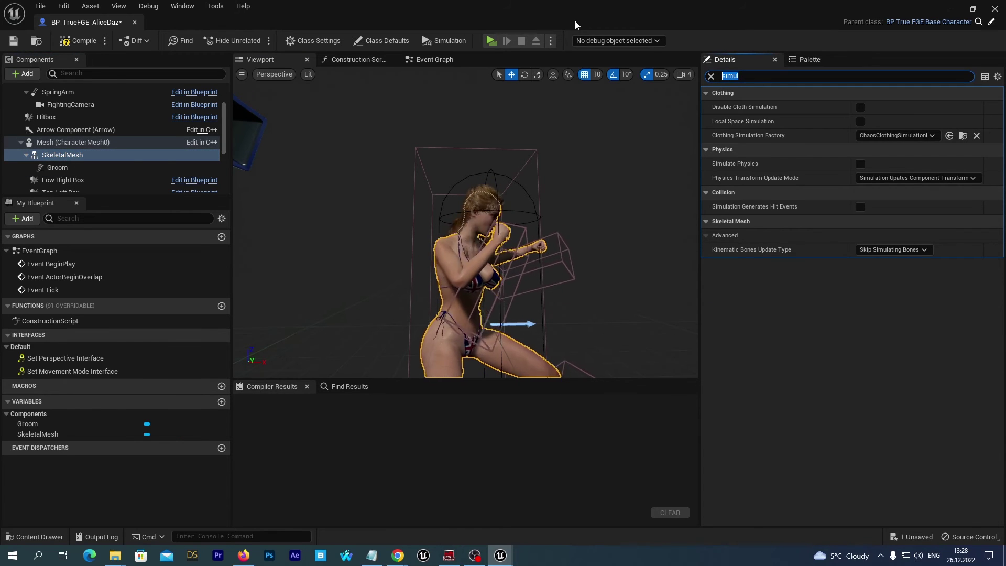
type("s")
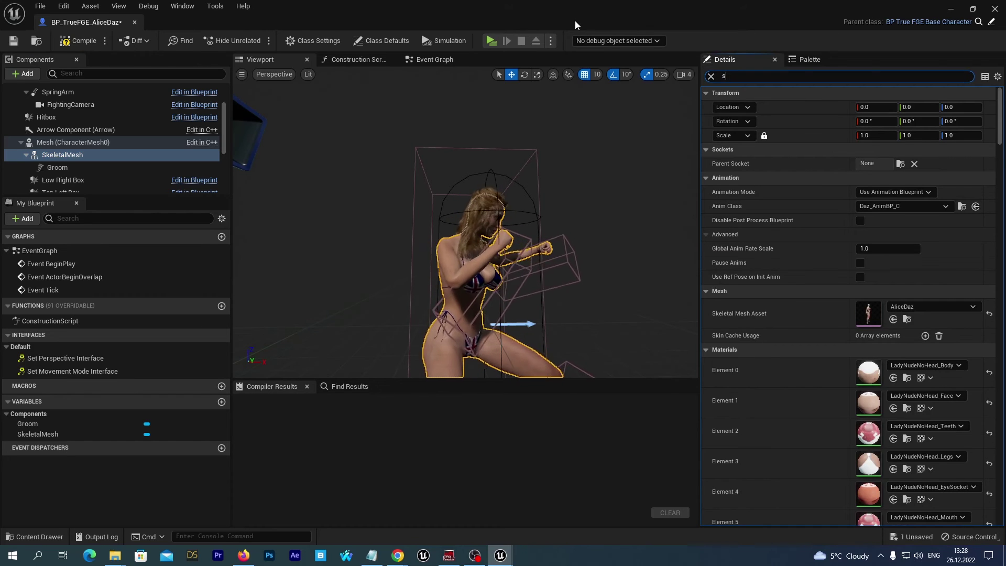
key("BackSpace")
type("physics asset")
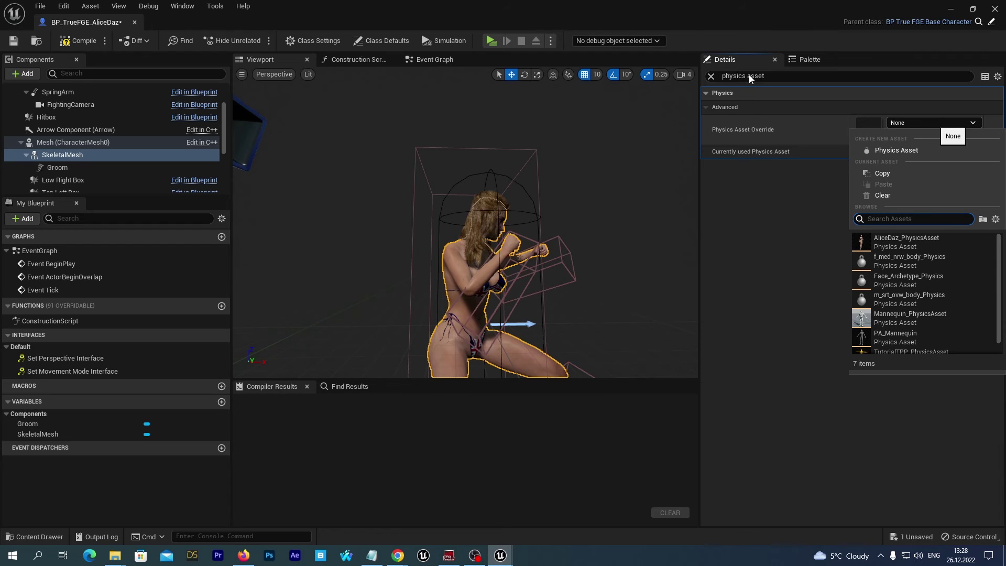
left_click(897, 243)
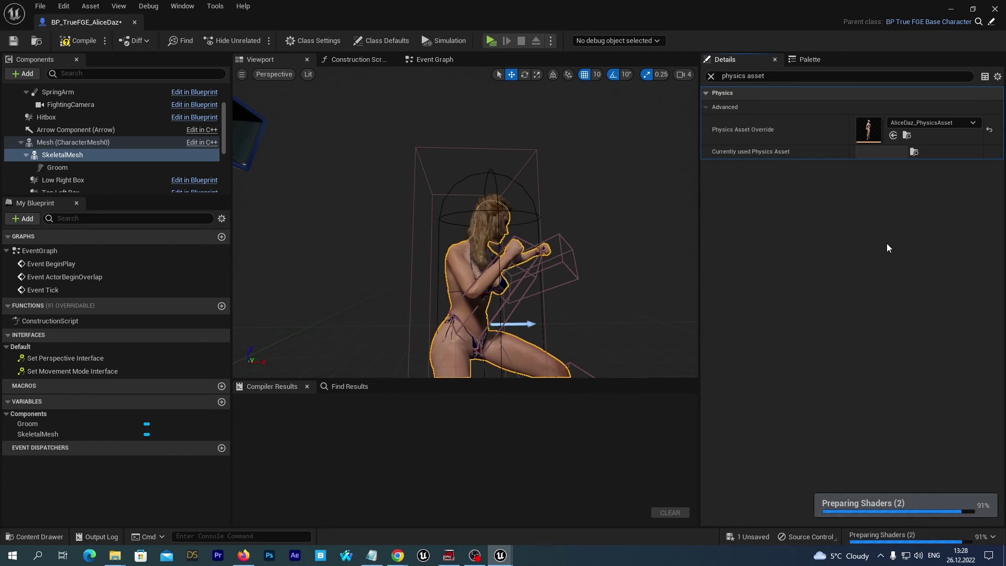
left_click_drag(624, 231, 498, 227)
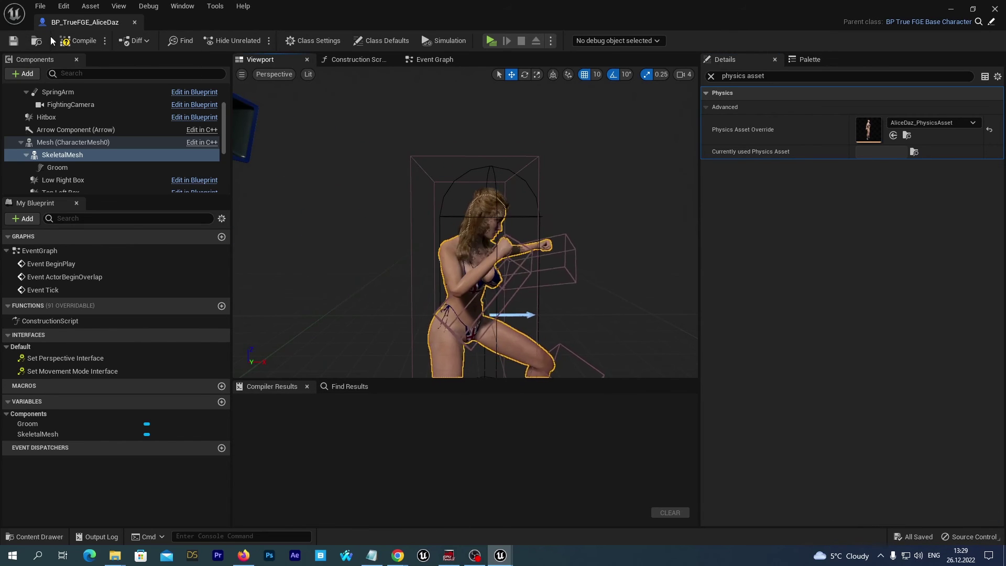
Step: Close the Blueprint editor and Play the level to run the AliceDaz vs MannequinUE4 fight
left_click(996, 8)
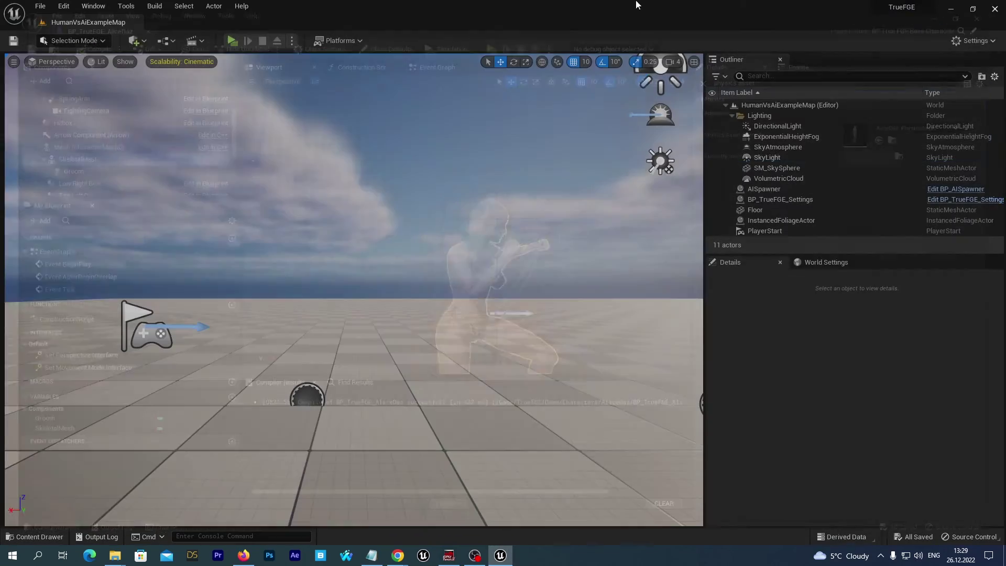
left_click(228, 39)
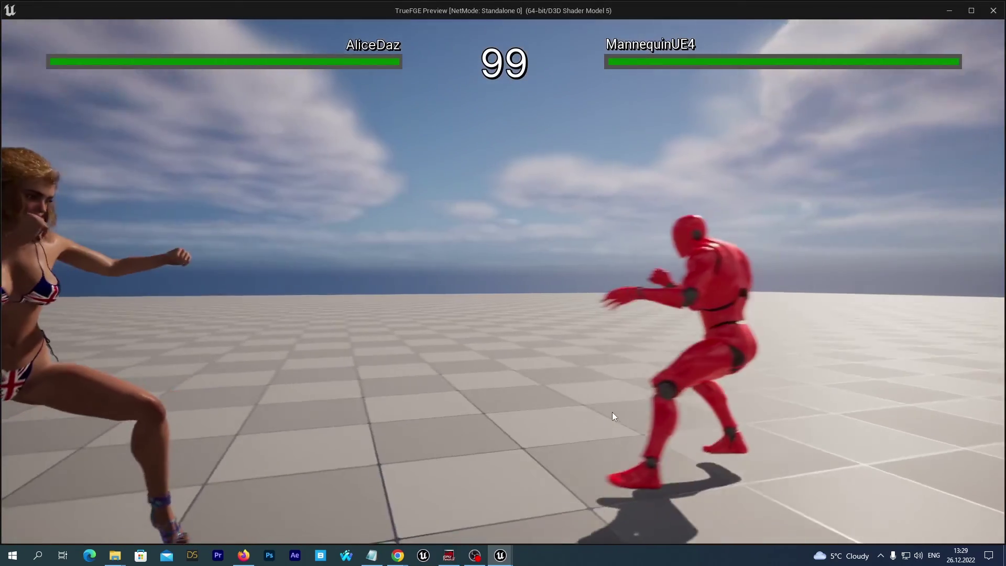